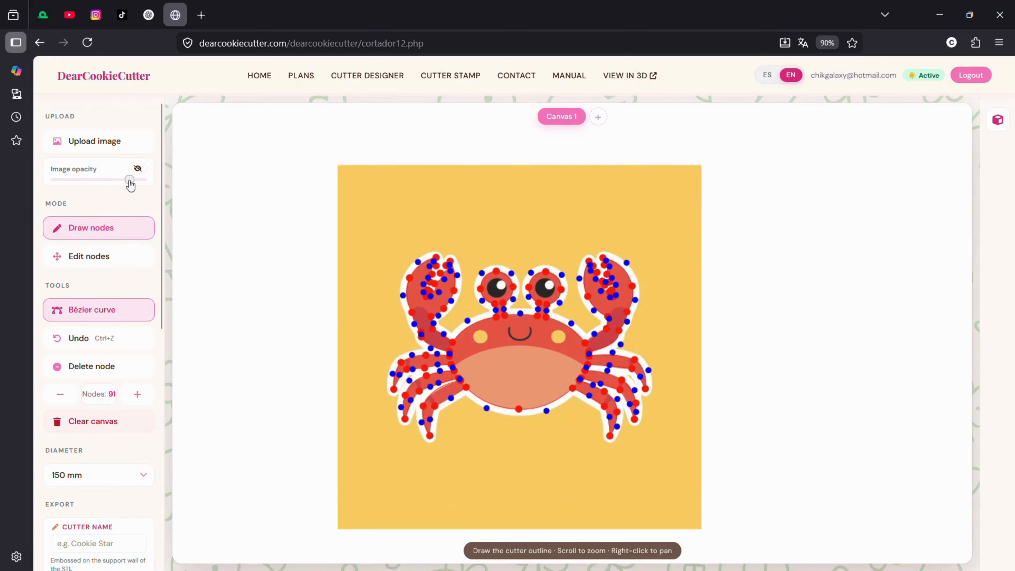
Step: Raise the crab image's opacity to nearly full and create the cutter from the traced outline
drag(129, 180, 146, 182)
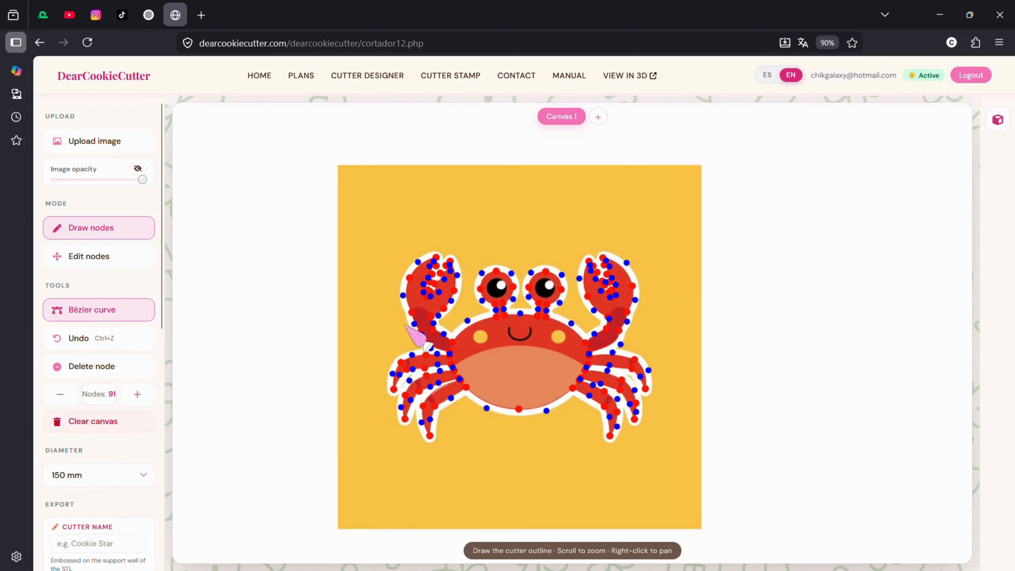
scroll(106, 344, down, 5)
scroll(114, 359, down, 3)
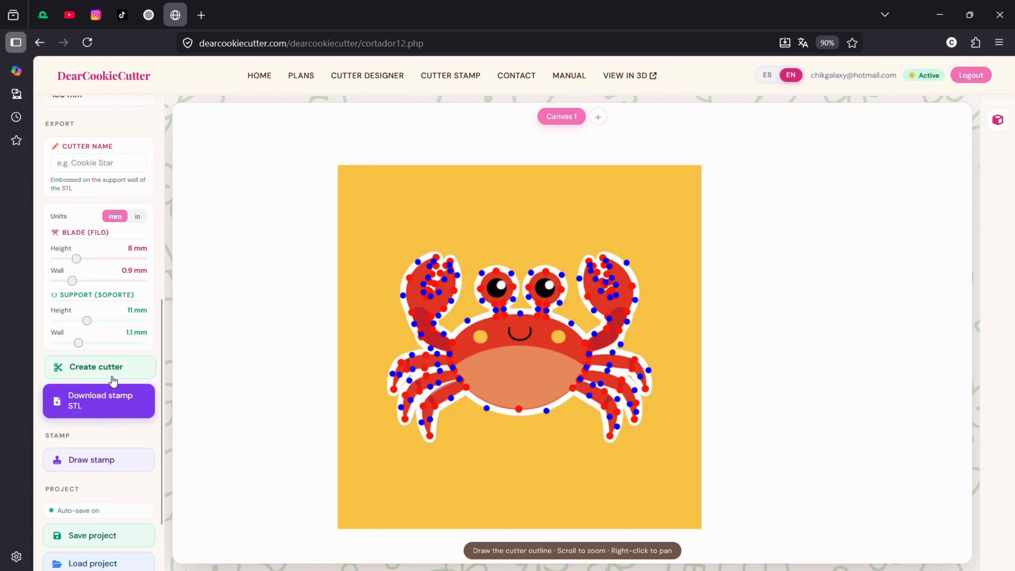
click(112, 376)
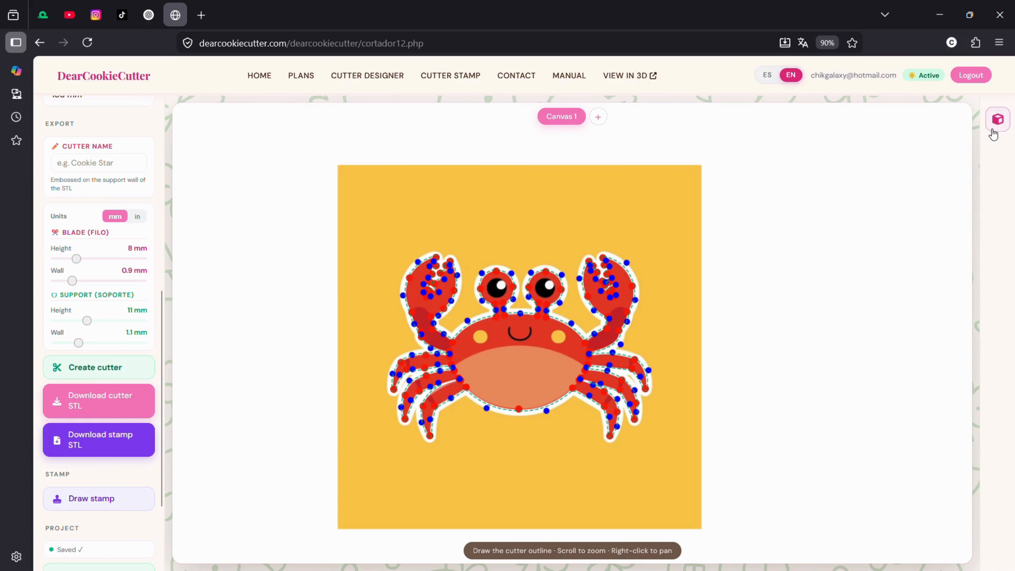
Step: Open the 3D preview and examine the crab cutter and stamp from several angles, including from above
click(78, 408)
drag(423, 395, 578, 392)
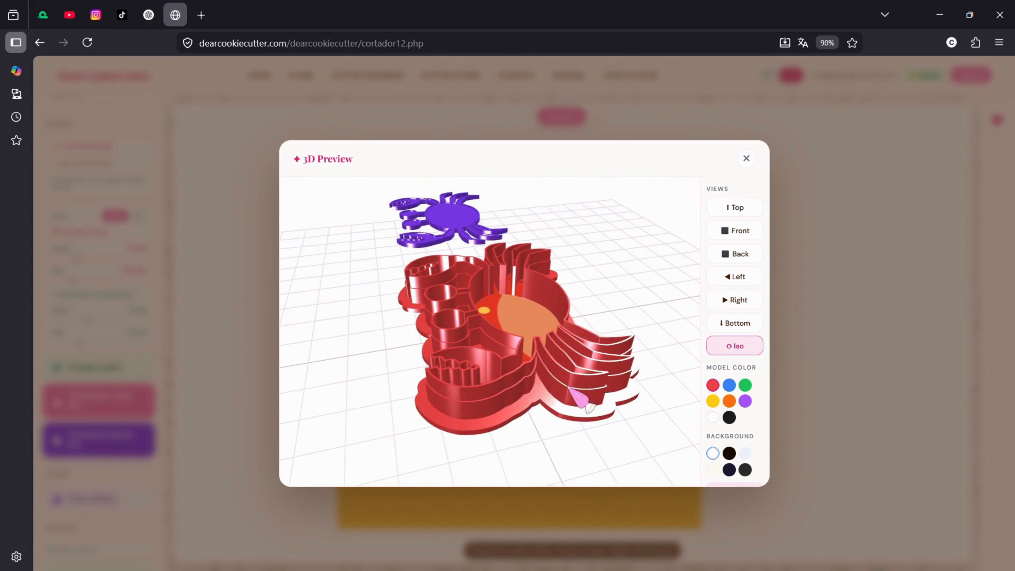
drag(660, 362, 593, 380)
drag(534, 390, 800, 287)
drag(402, 391, 597, 317)
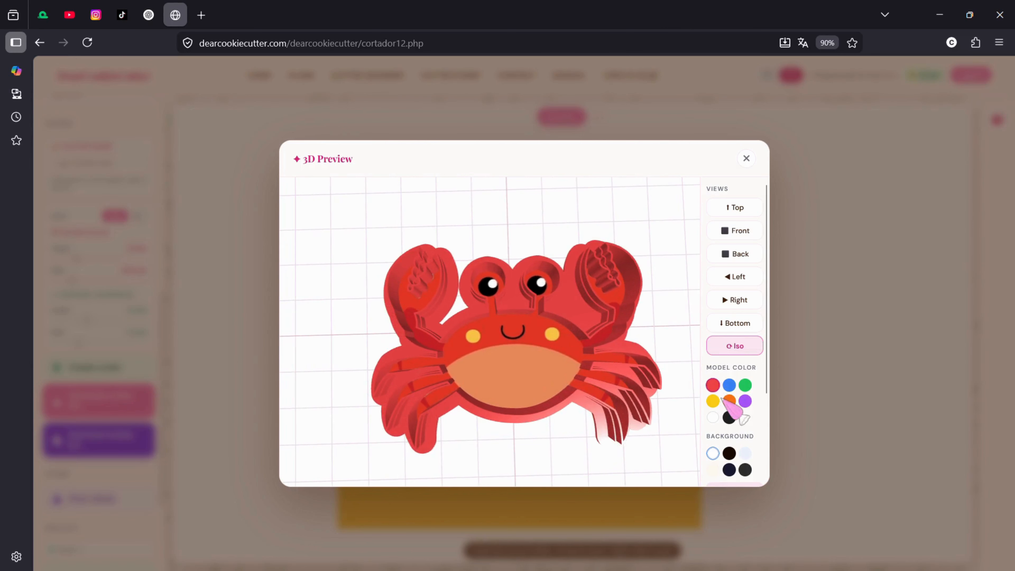
Step: Try out several model colours in the 3D preview, settle on orange and close the preview
click(729, 385)
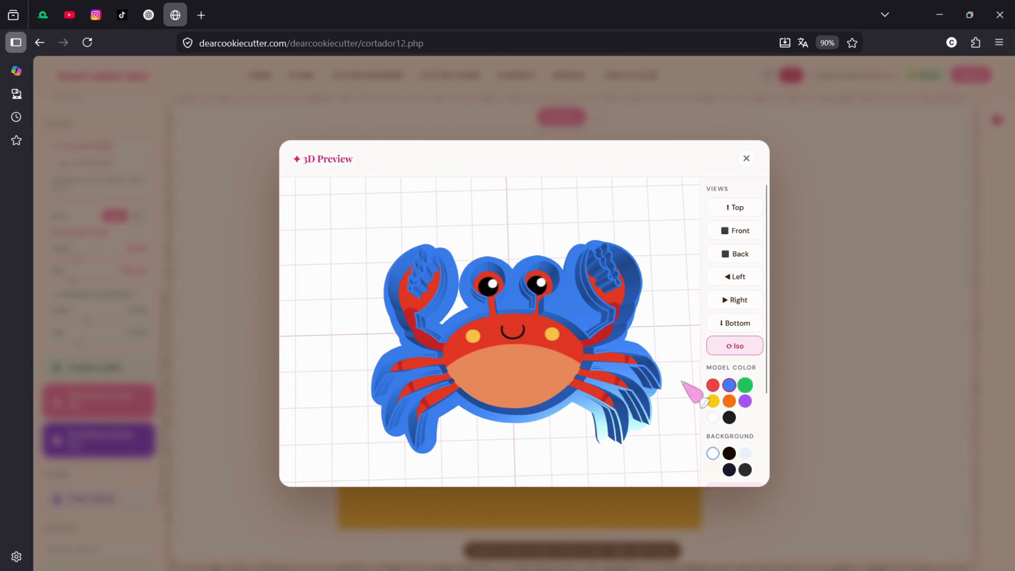
click(745, 385)
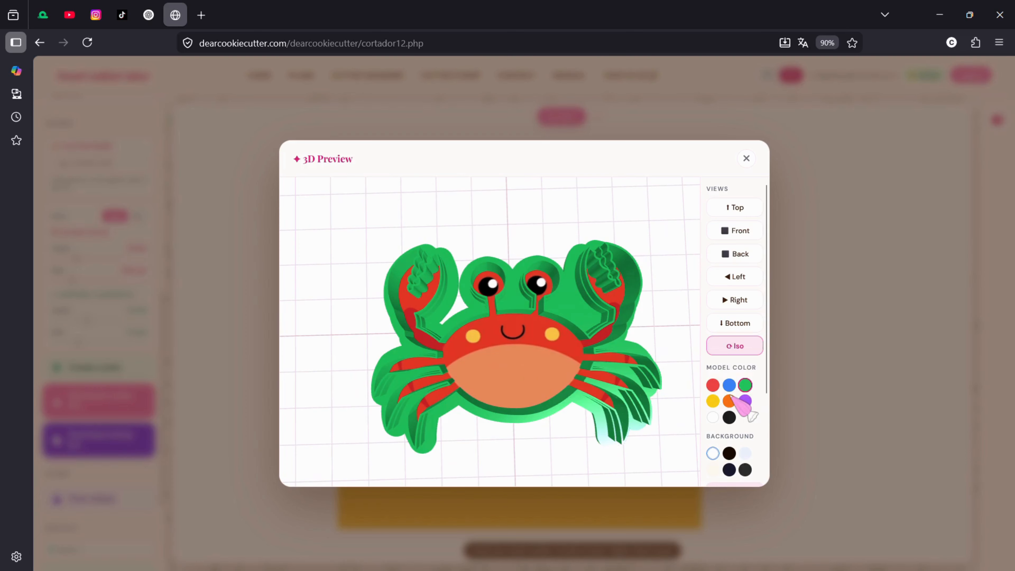
click(744, 402)
click(729, 401)
click(712, 401)
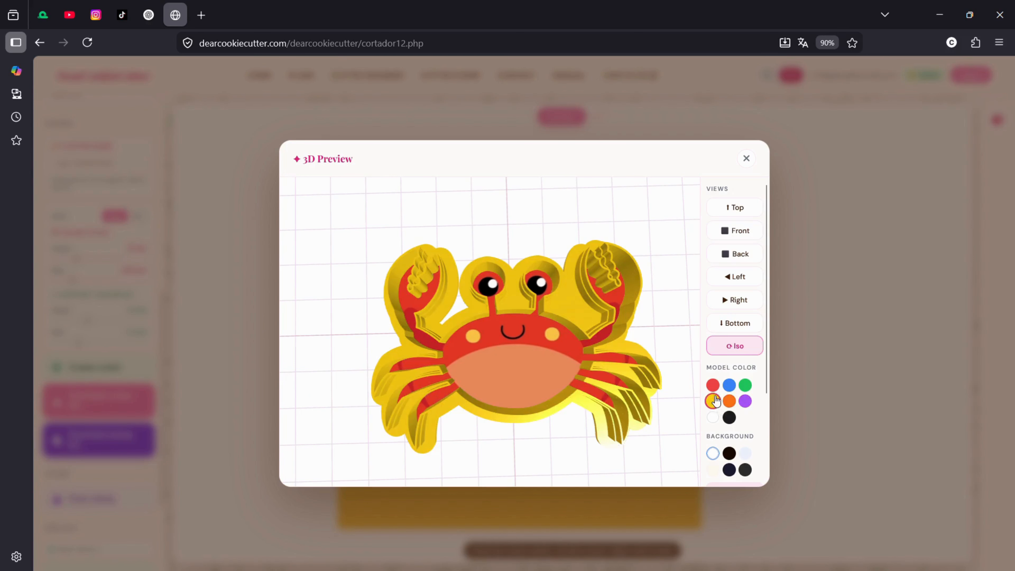
click(712, 385)
click(729, 385)
click(729, 401)
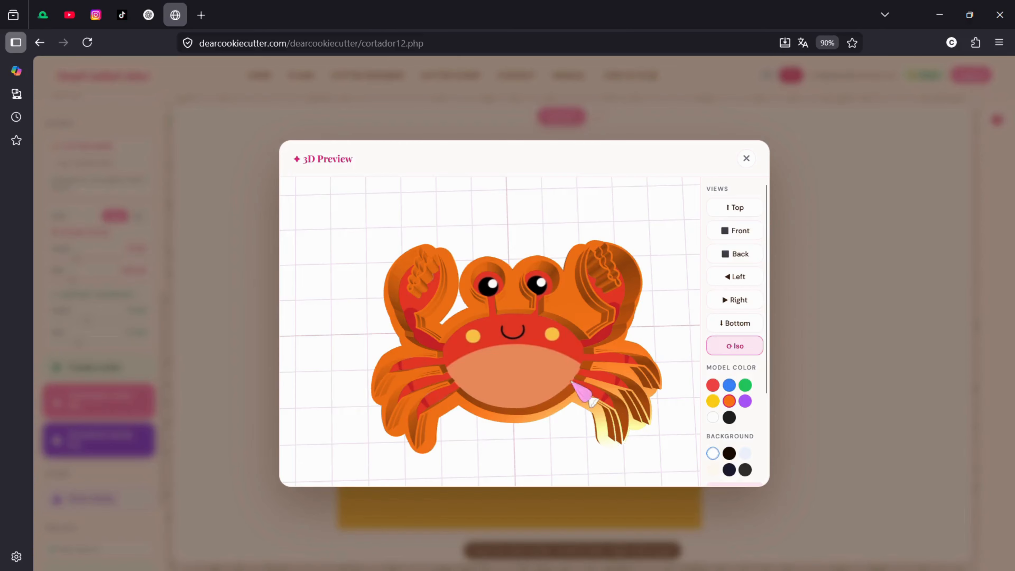
drag(526, 446, 530, 408)
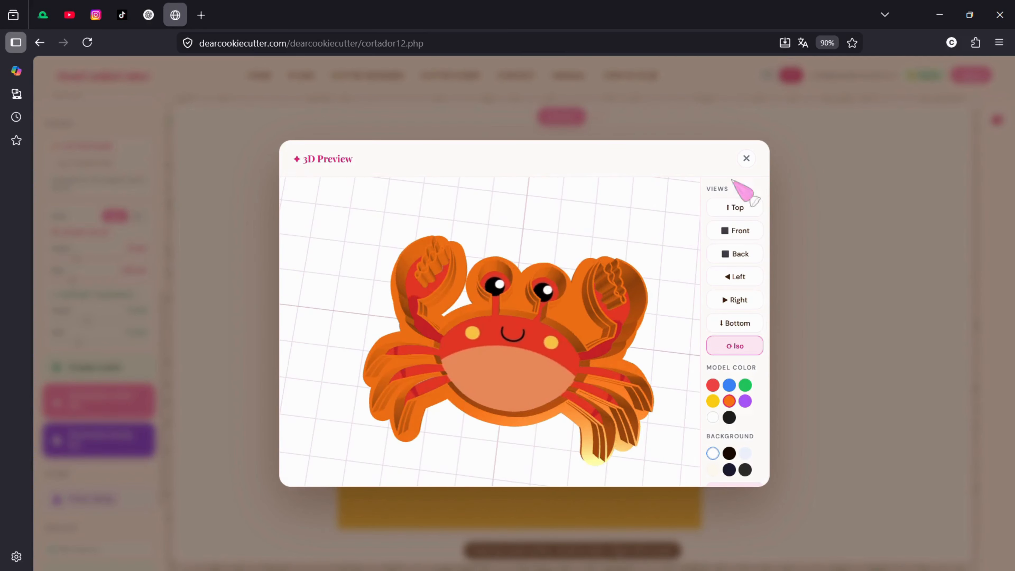
click(746, 158)
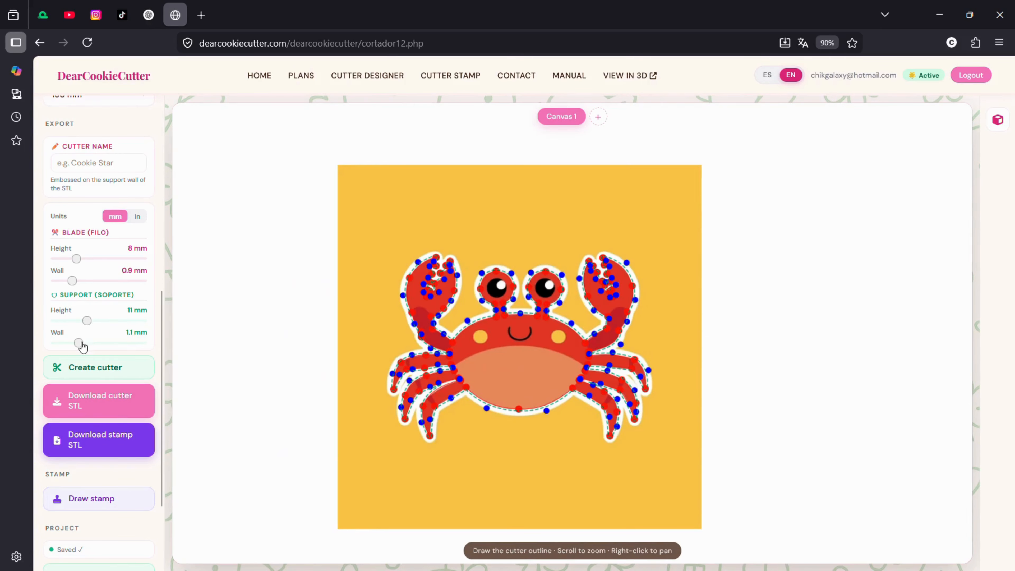
Step: Switch to stamp drawing mode to draw on the crab's stamp layer
scroll(69, 360, down, 3)
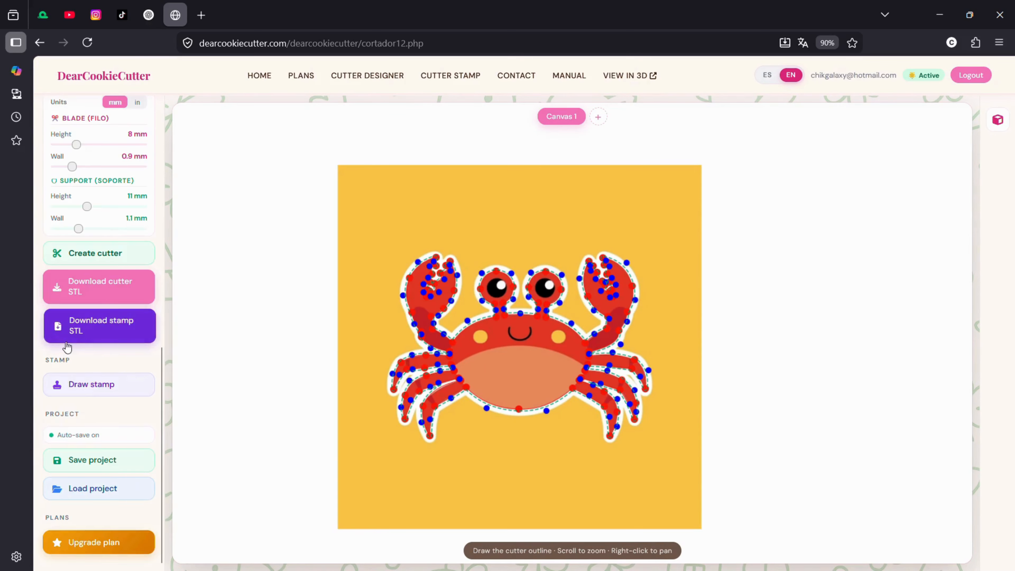
click(73, 386)
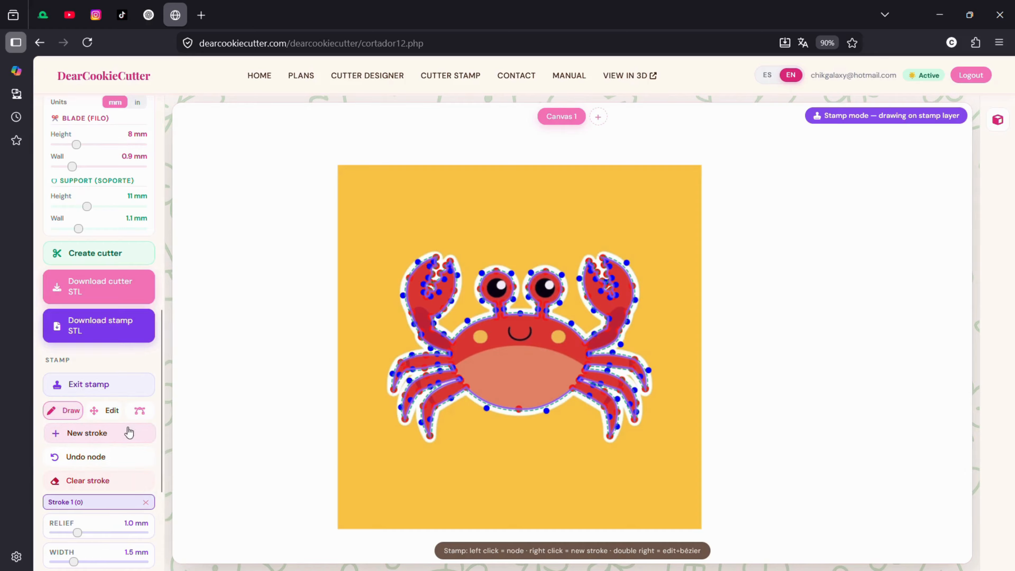
scroll(114, 432, up, 10)
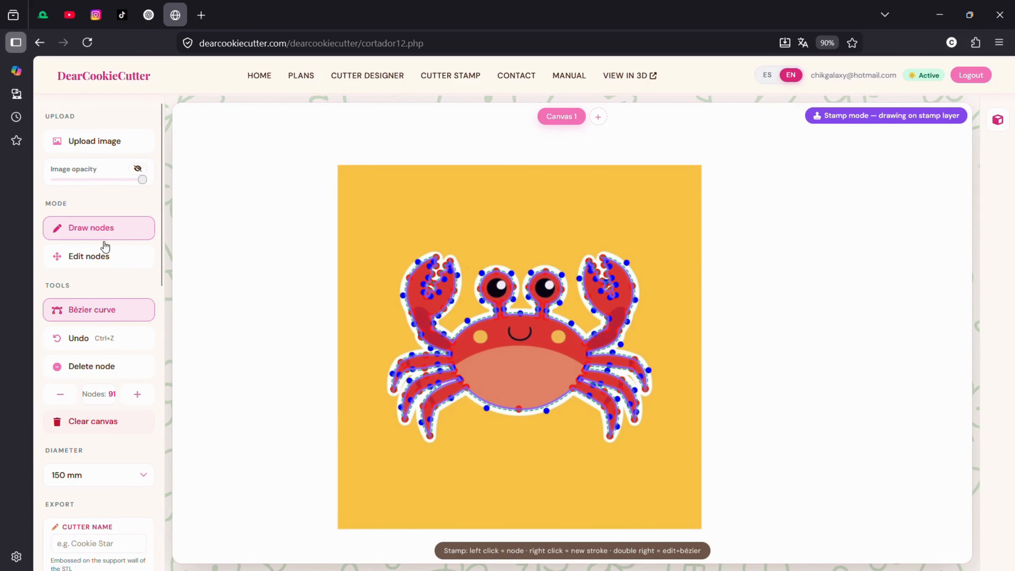
click(100, 255)
scroll(132, 404, down, 12)
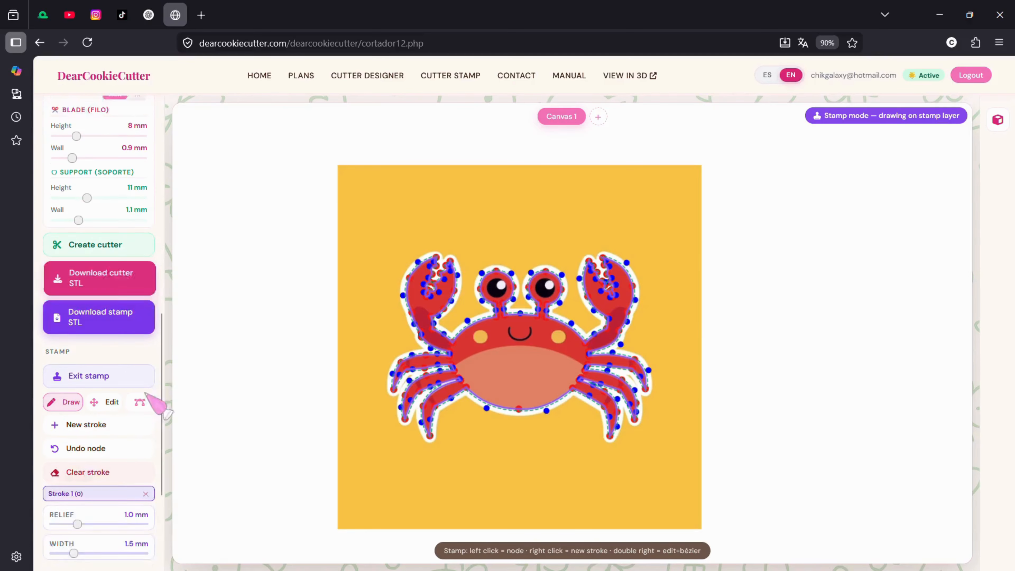
Step: Draw a short horizontal two-node stamp stroke across the crab's belly and begin a new stroke
scroll(517, 392, up, 5)
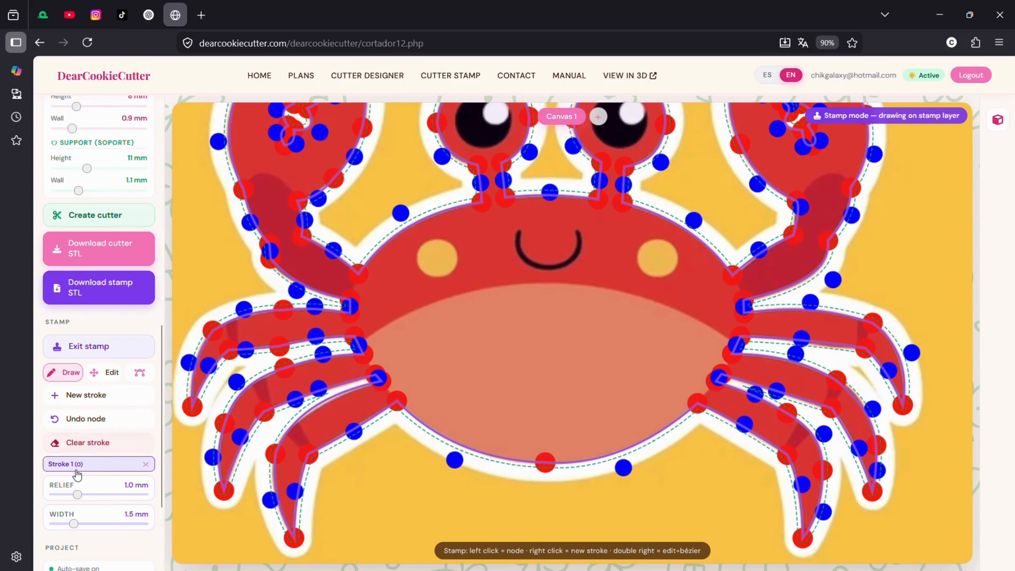
click(559, 361)
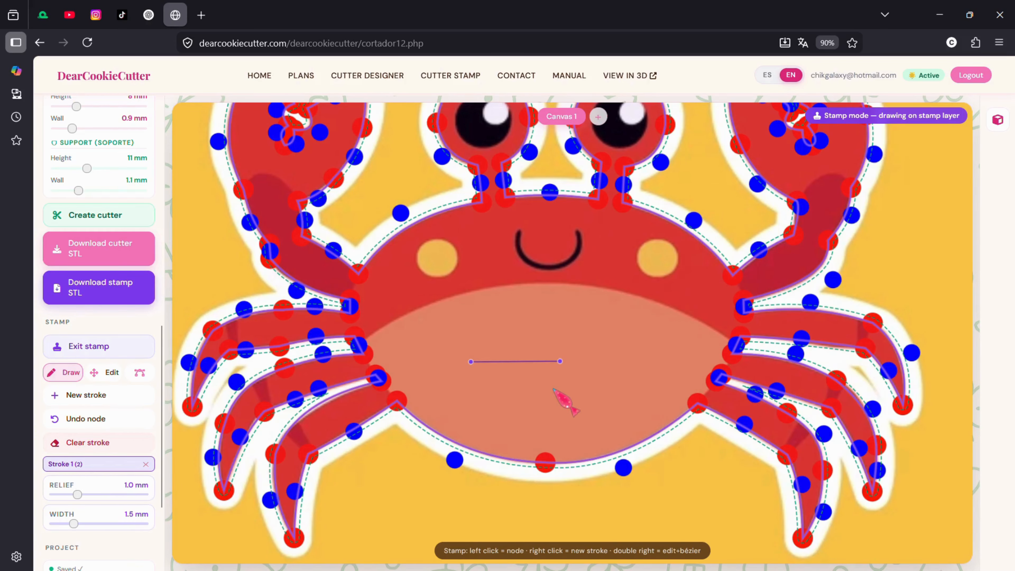
right_click(554, 389)
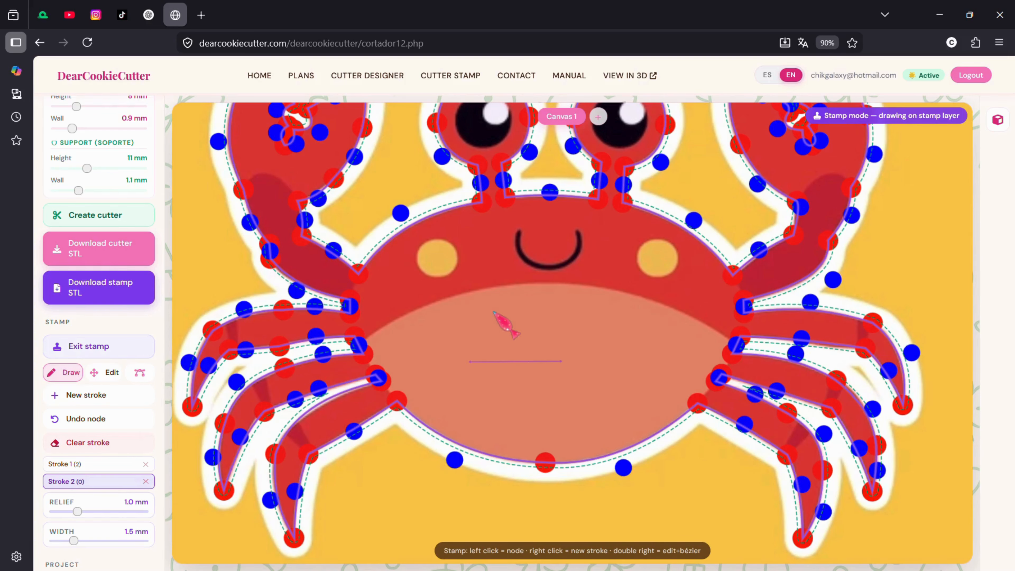
Step: Trace the crab's smile as a three-node stamp stroke through its two ends and its lowest point
drag(563, 294, 541, 408)
scroll(541, 408, up, 2)
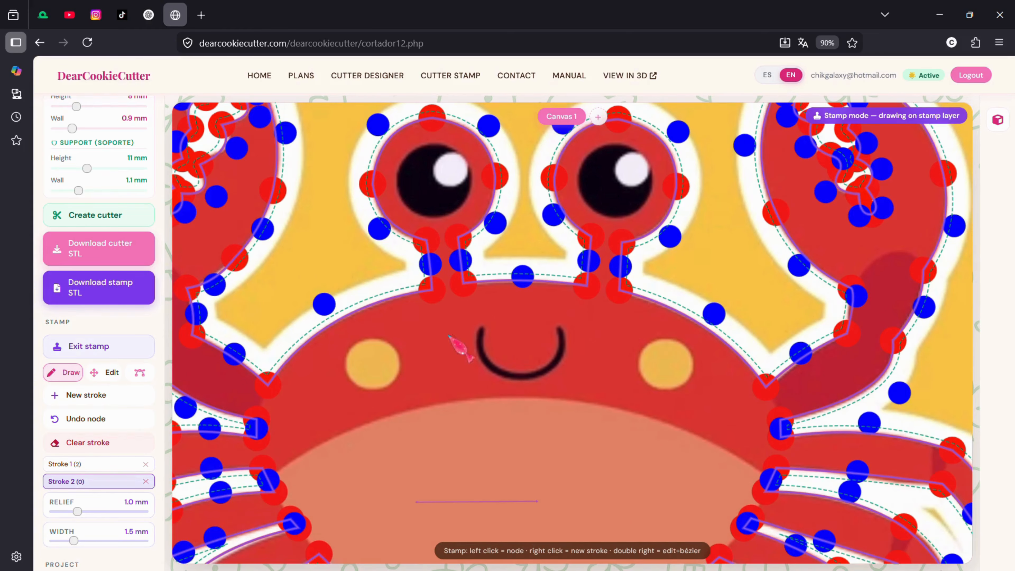
scroll(471, 345, up, 5)
scroll(483, 349, up, 3)
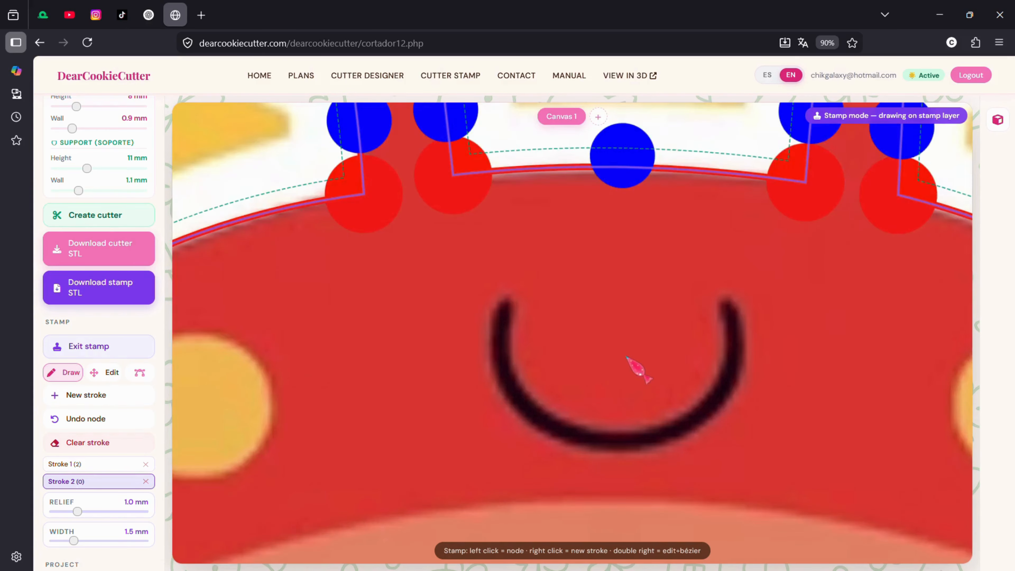
scroll(626, 357, left, 3)
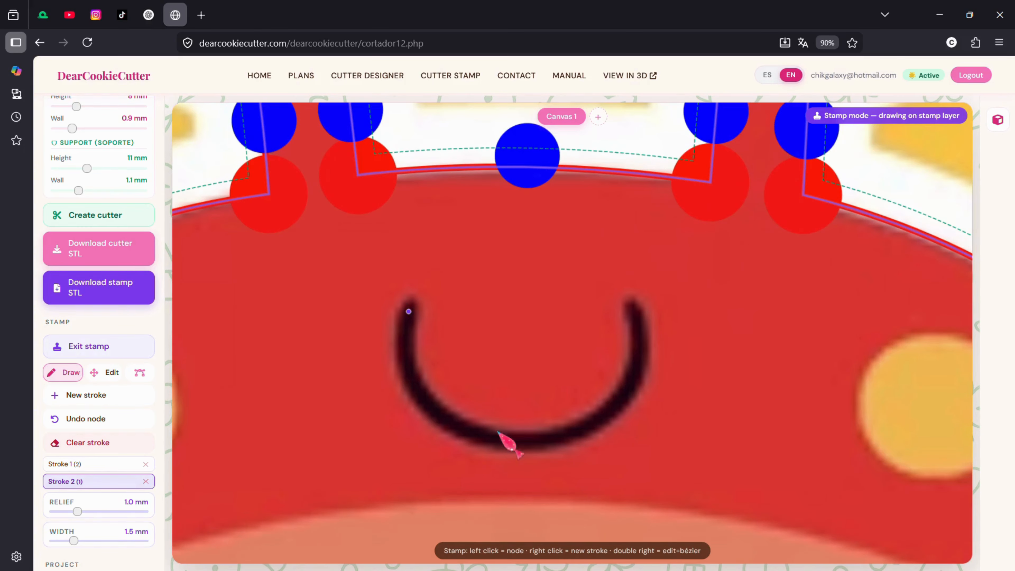
click(525, 442)
click(636, 311)
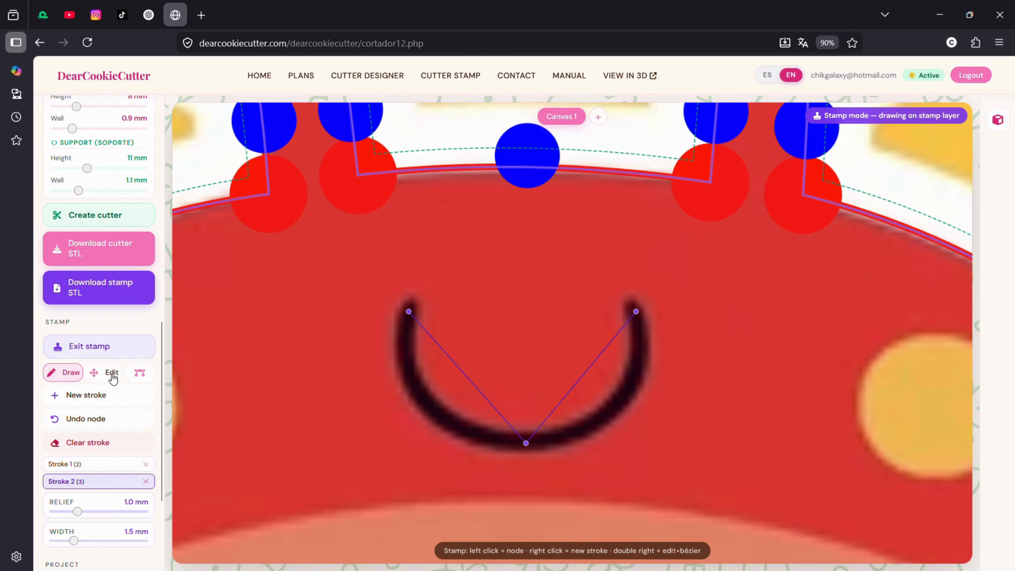
Step: Switch to Bézier editing and bend both segments of the smile stroke to follow the smile's curve
right_click(484, 402)
right_click(485, 402)
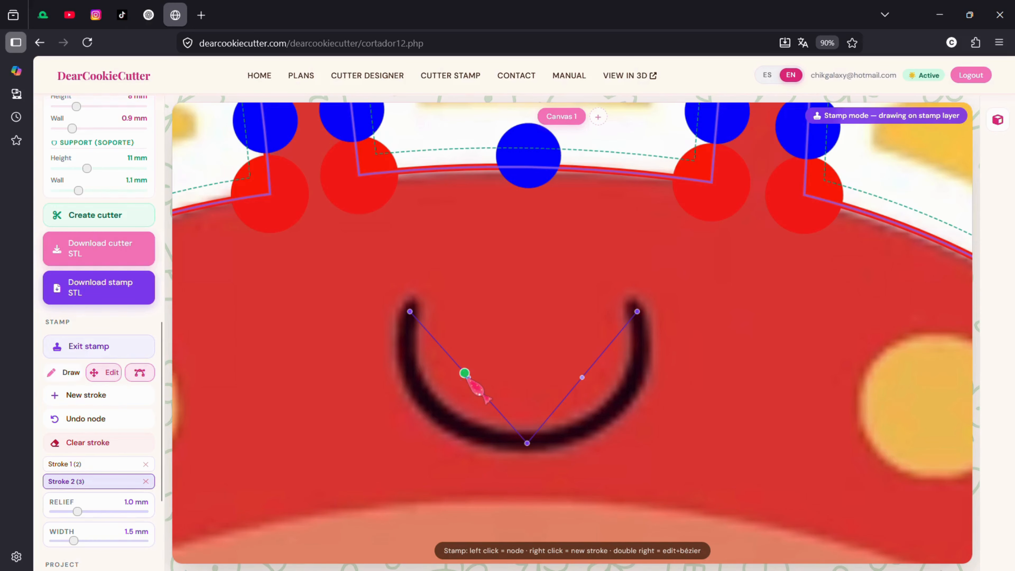
drag(469, 378, 393, 435)
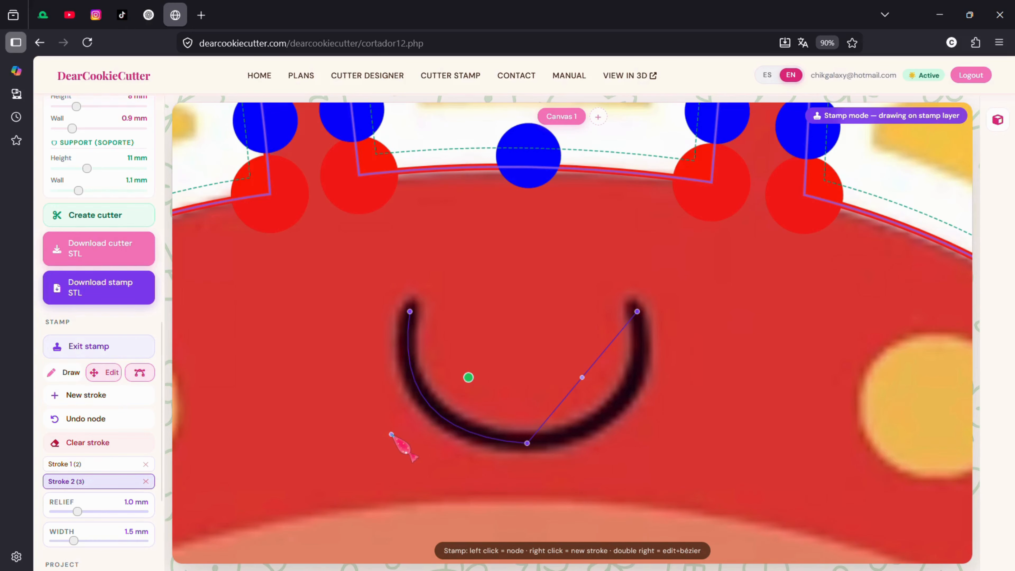
drag(582, 377, 648, 434)
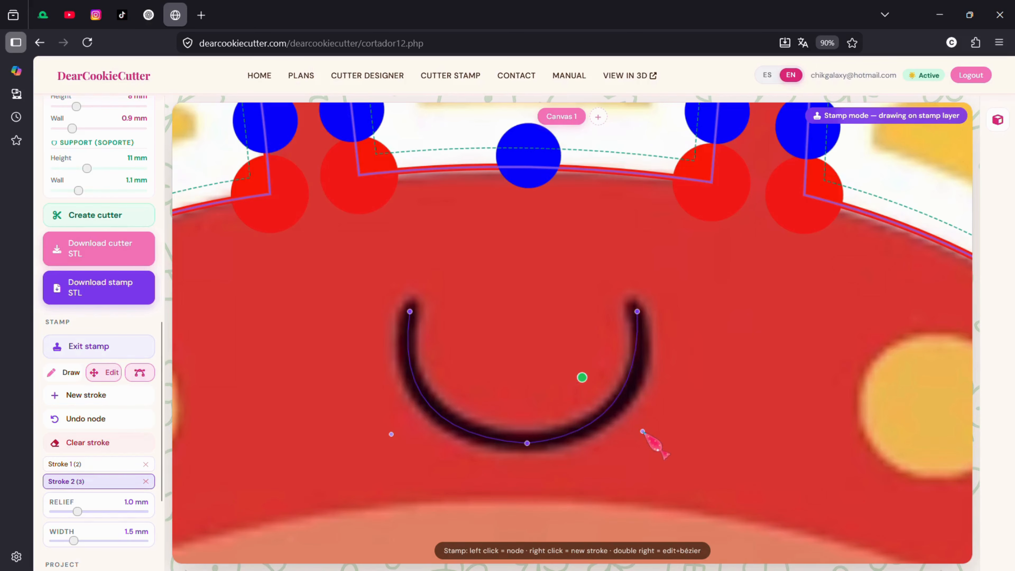
Step: Open the 3D preview, examine the smile relief on the stamp up close and close the preview
scroll(659, 432, down, 4)
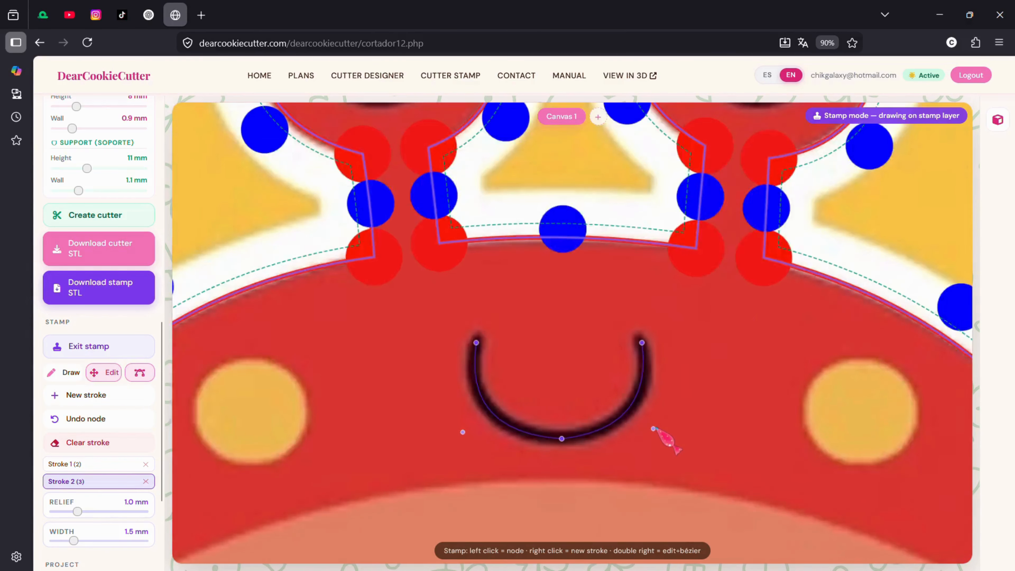
drag(680, 354, 629, 307)
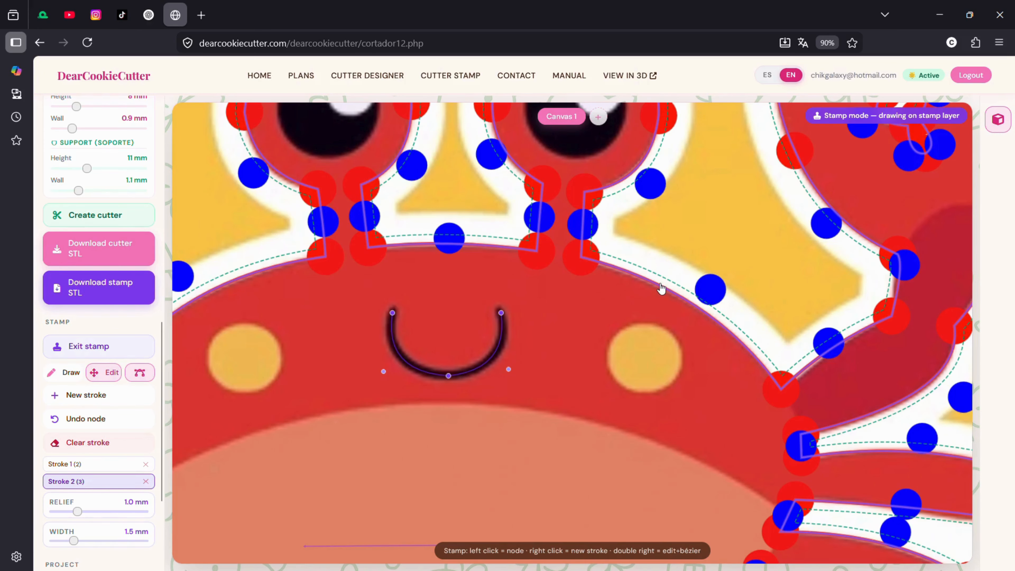
click(998, 119)
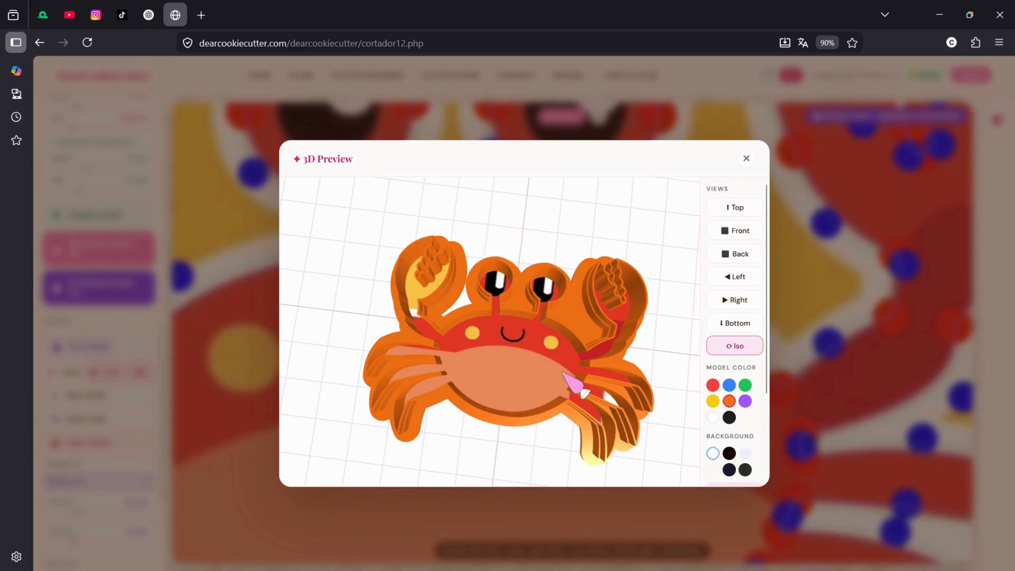
scroll(629, 352, up, 4)
drag(628, 352, 262, 278)
drag(608, 369, 591, 370)
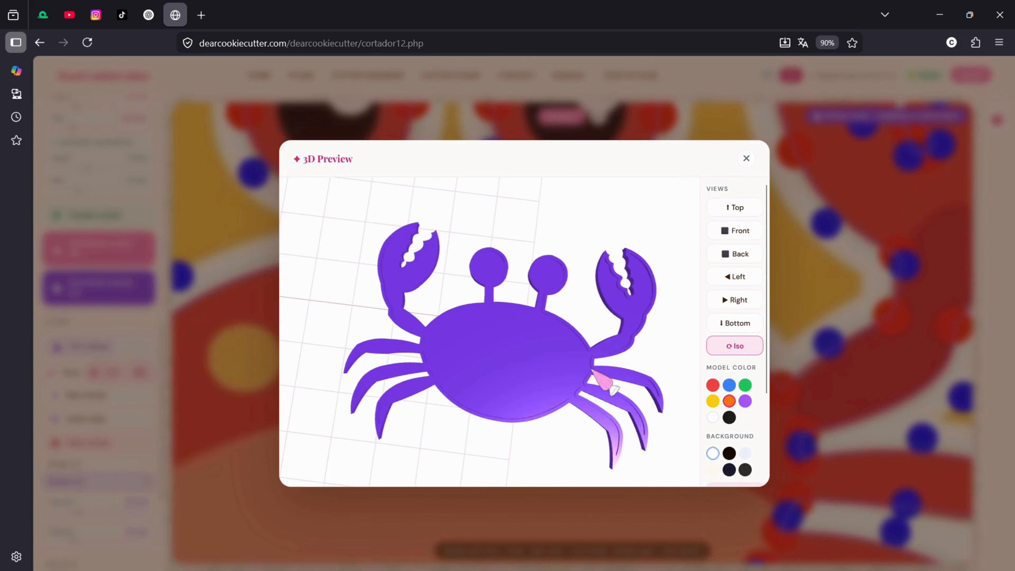
scroll(576, 340, up, 5)
scroll(619, 360, up, 3)
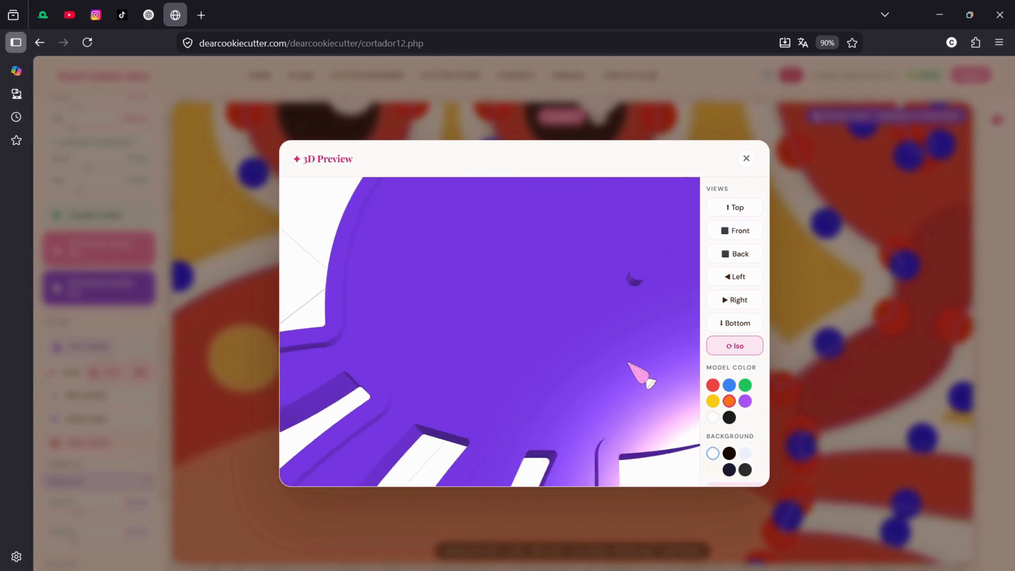
scroll(626, 360, down, 4)
scroll(616, 349, up, 4)
scroll(599, 319, down, 5)
scroll(589, 371, up, 5)
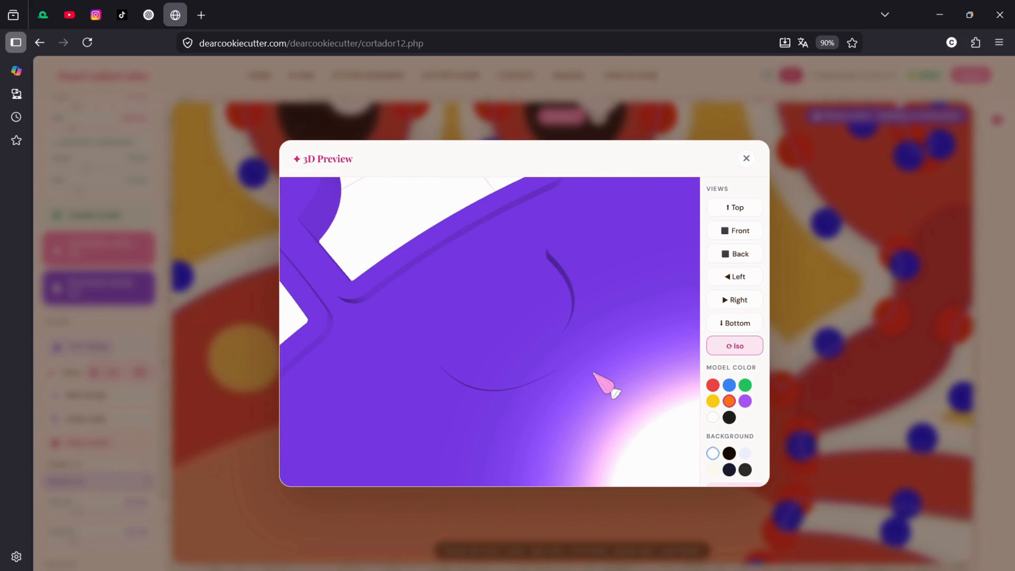
drag(594, 374, 899, 399)
click(746, 159)
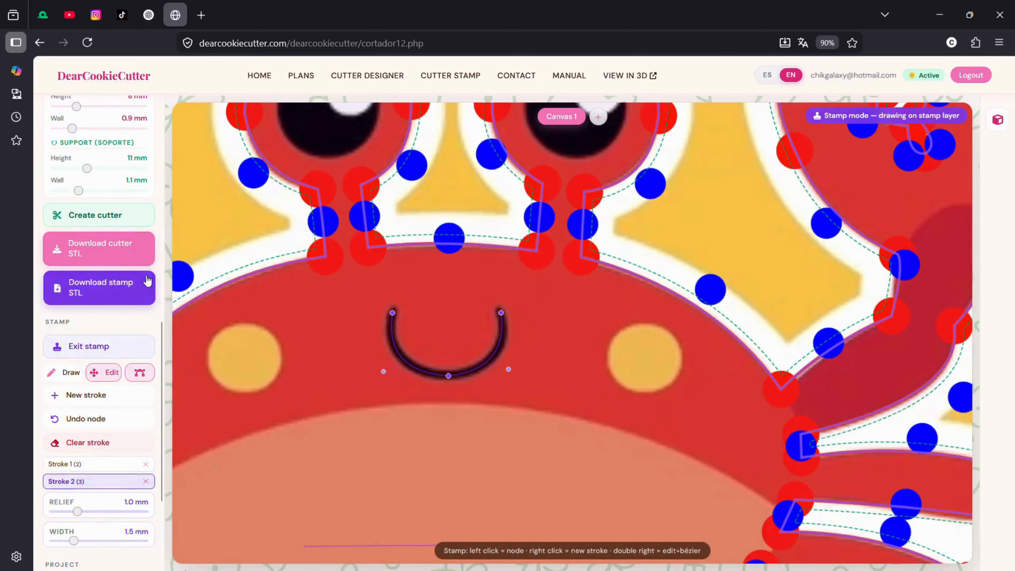
Step: Increase the stamp relief and examine the raised smile at a low angle in the 3D preview
scroll(147, 281, down, 4)
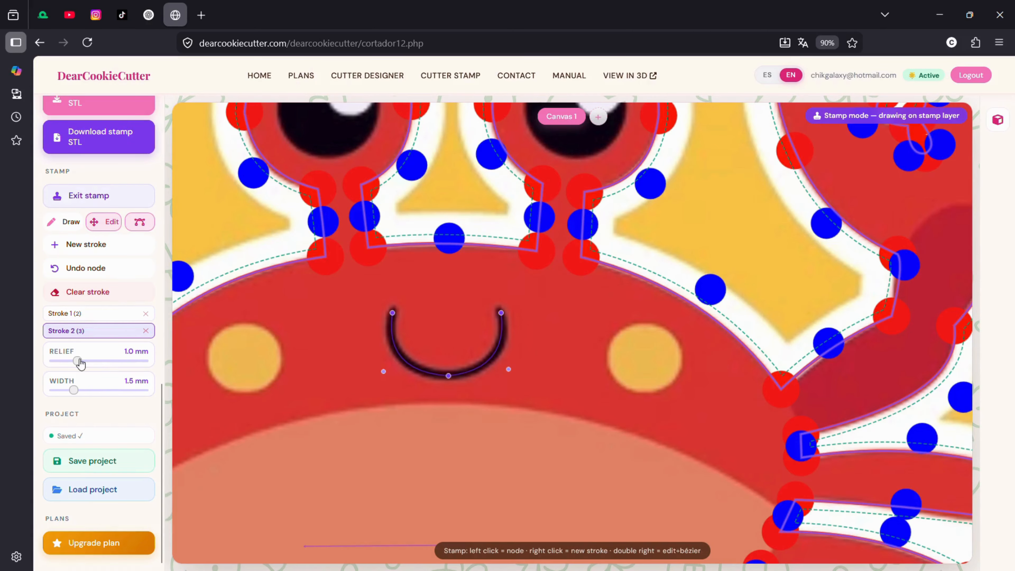
drag(79, 362, 111, 371)
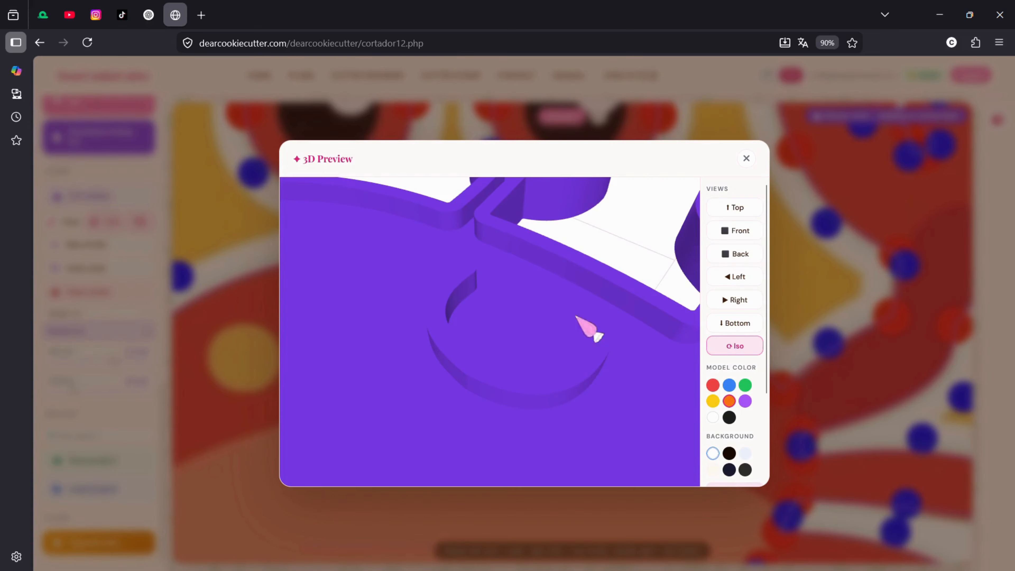
drag(554, 382, 623, 419)
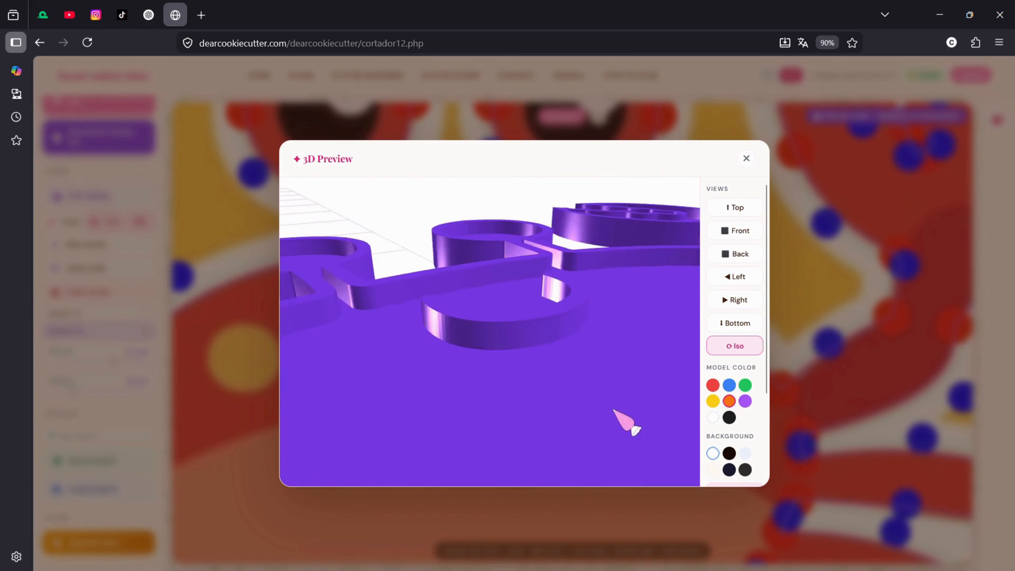
Step: Try a larger stamp stroke width, examine the smile from a higher angle in the 3D preview and close the preview
click(746, 158)
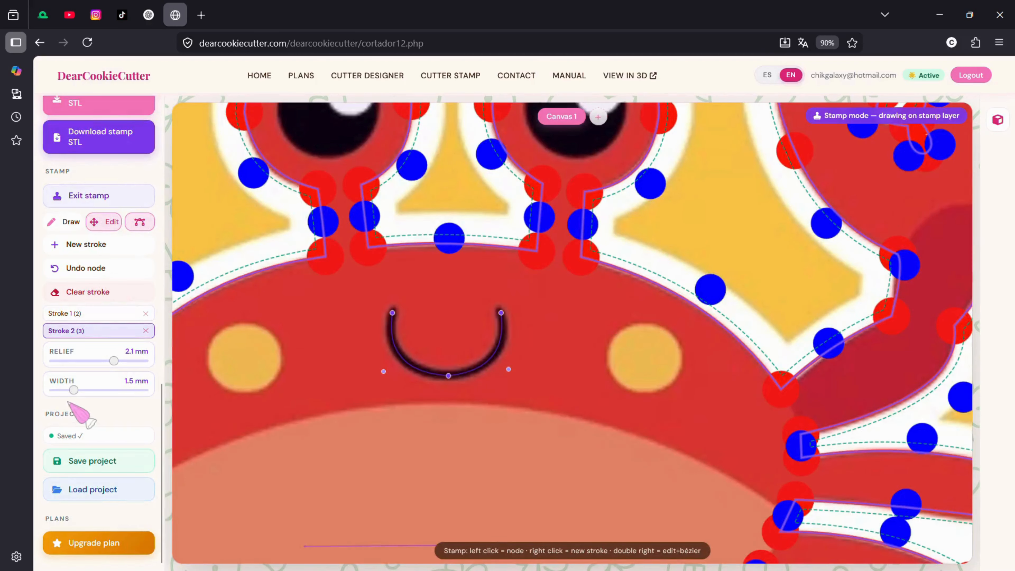
drag(74, 390, 116, 390)
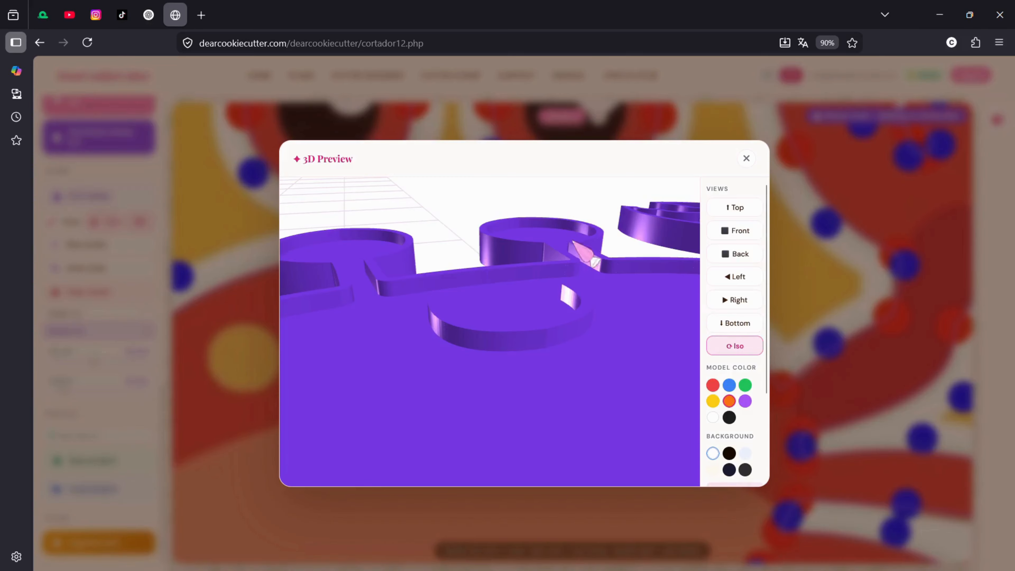
drag(488, 364, 410, 301)
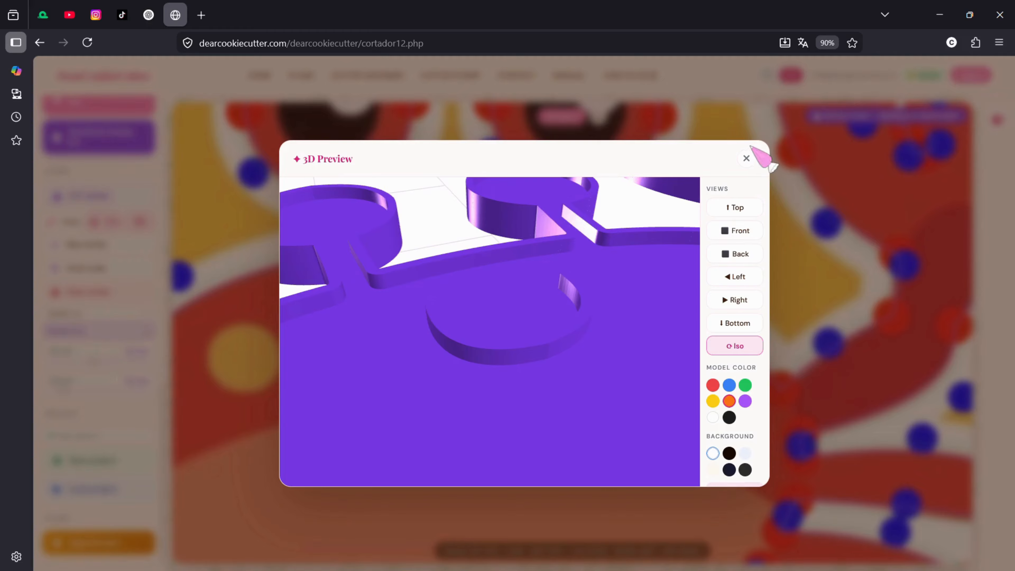
click(755, 166)
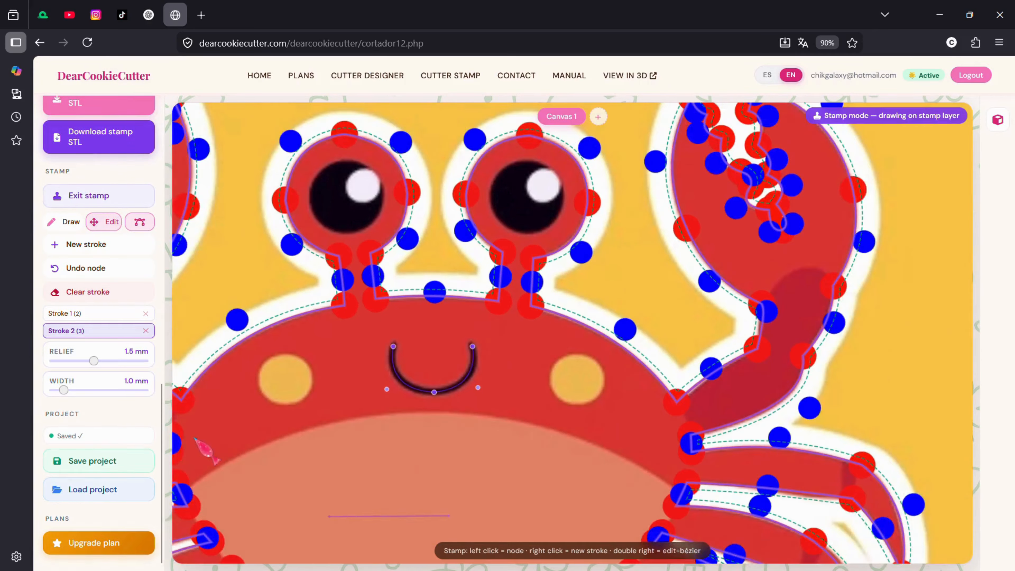
Step: Delete both existing stamp strokes, the smile and the straight line on the belly
drag(372, 478, 537, 390)
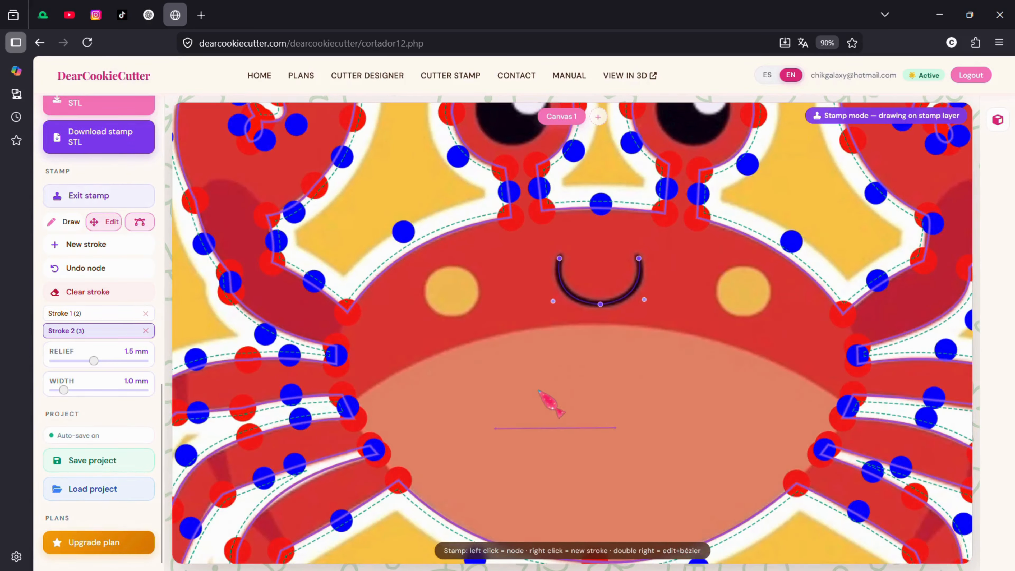
click(146, 330)
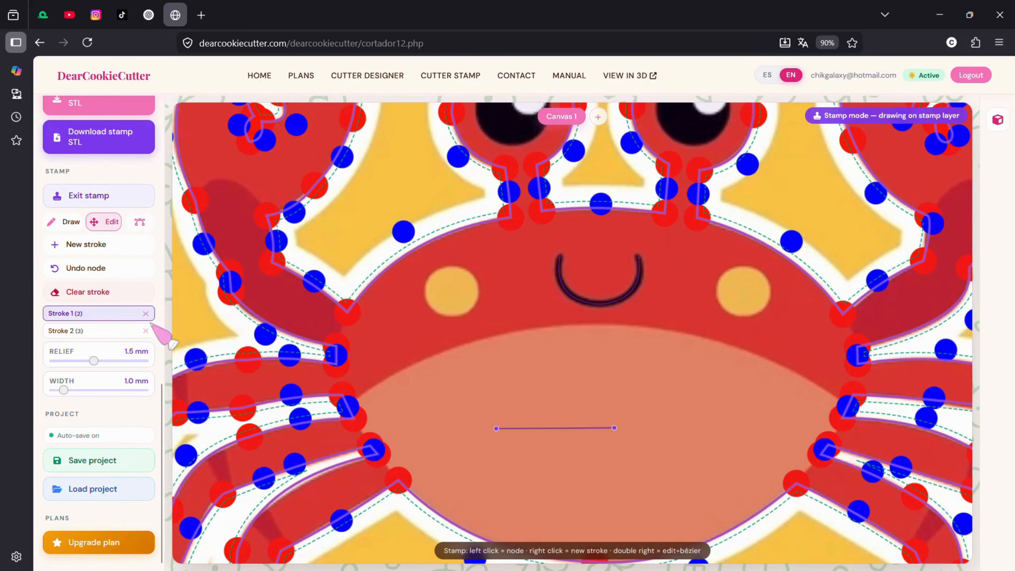
click(149, 334)
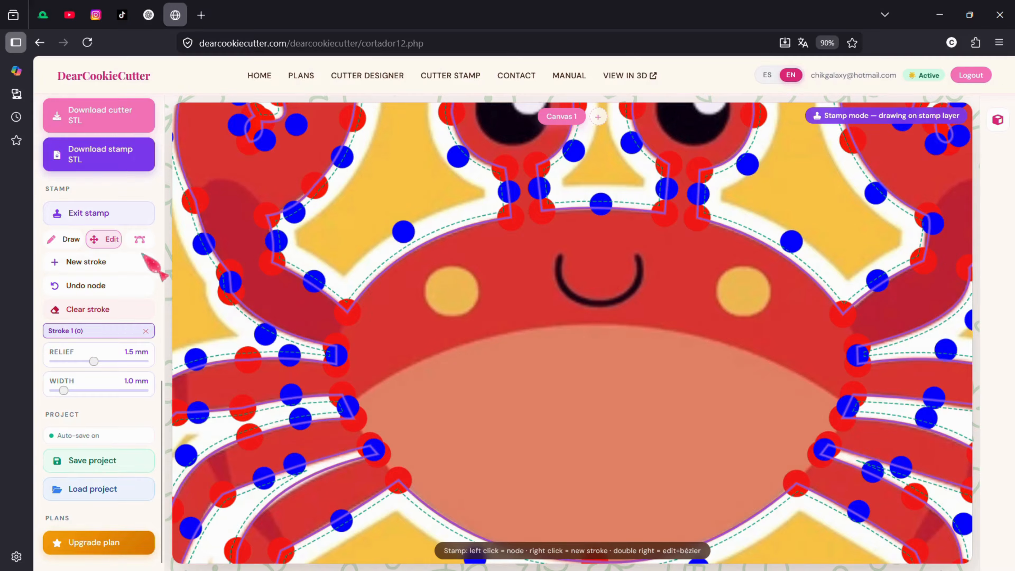
Step: Add two new empty stamp strokes and make each of the three strokes active in turn
click(80, 262)
click(80, 262)
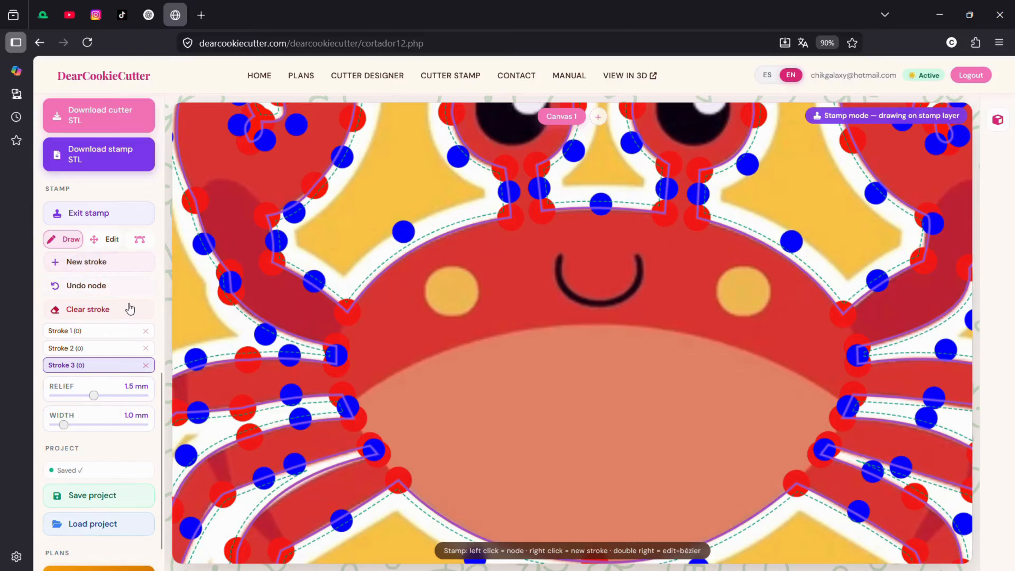
click(94, 350)
click(94, 335)
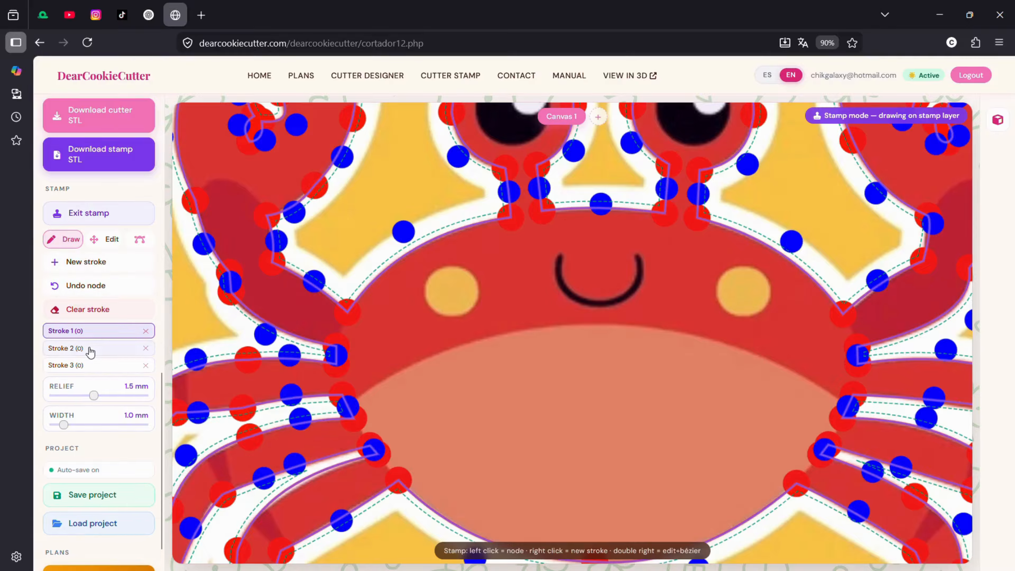
click(90, 349)
click(89, 368)
click(87, 332)
Step: Draw a slanted two-node test line on the crab's belly for each of strokes 2, 1 and 3
click(86, 347)
click(504, 473)
click(637, 452)
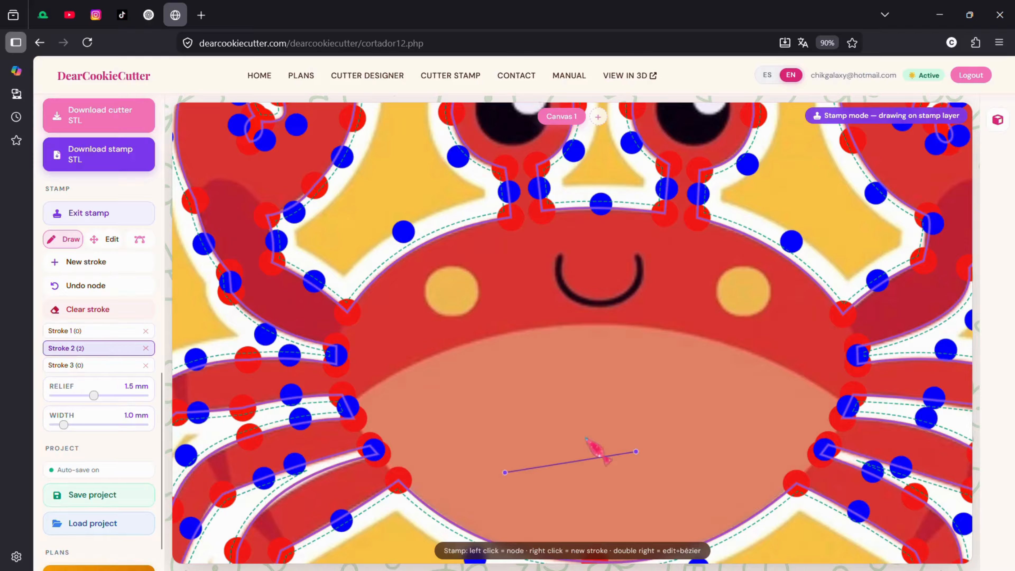
click(98, 330)
click(501, 414)
click(661, 391)
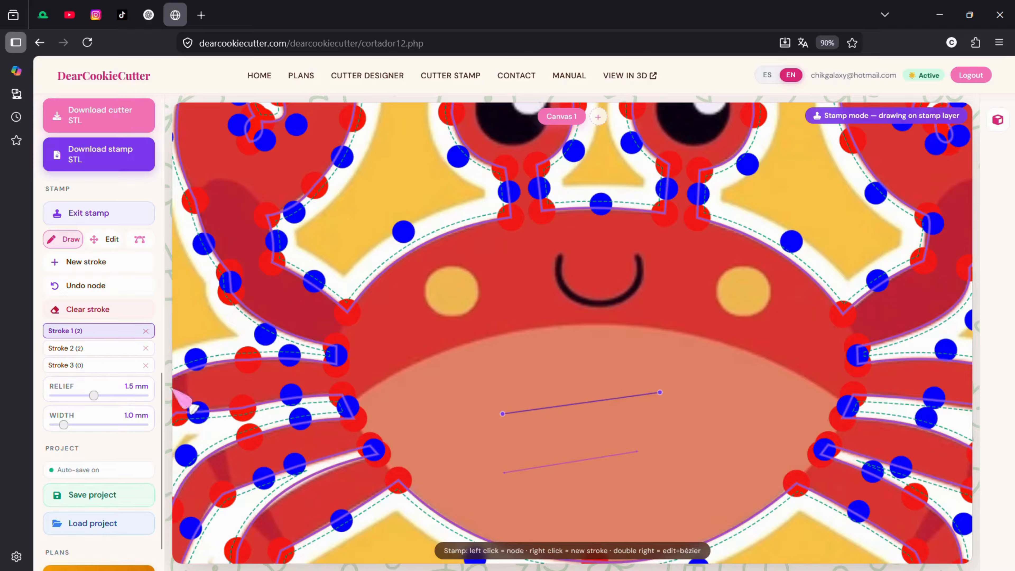
click(92, 365)
click(526, 377)
click(626, 361)
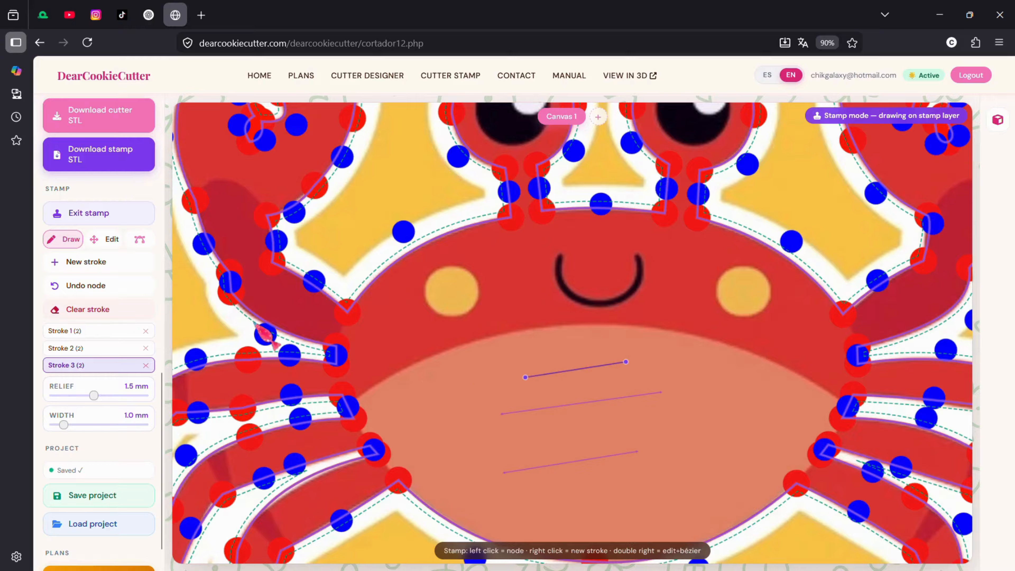
Step: Select the three strokes one after another to examine which belly line belongs to each
click(120, 349)
click(107, 333)
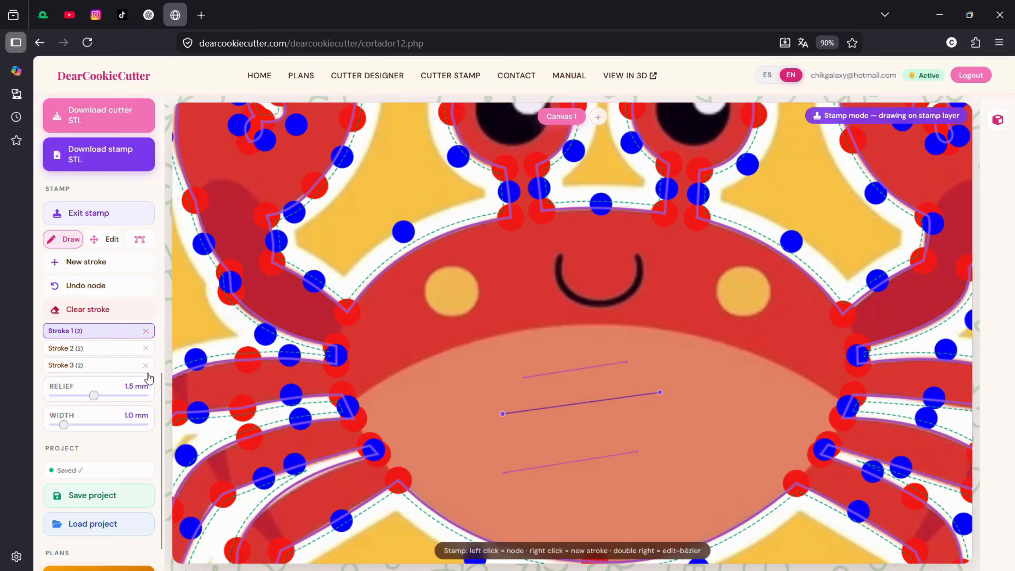
click(100, 349)
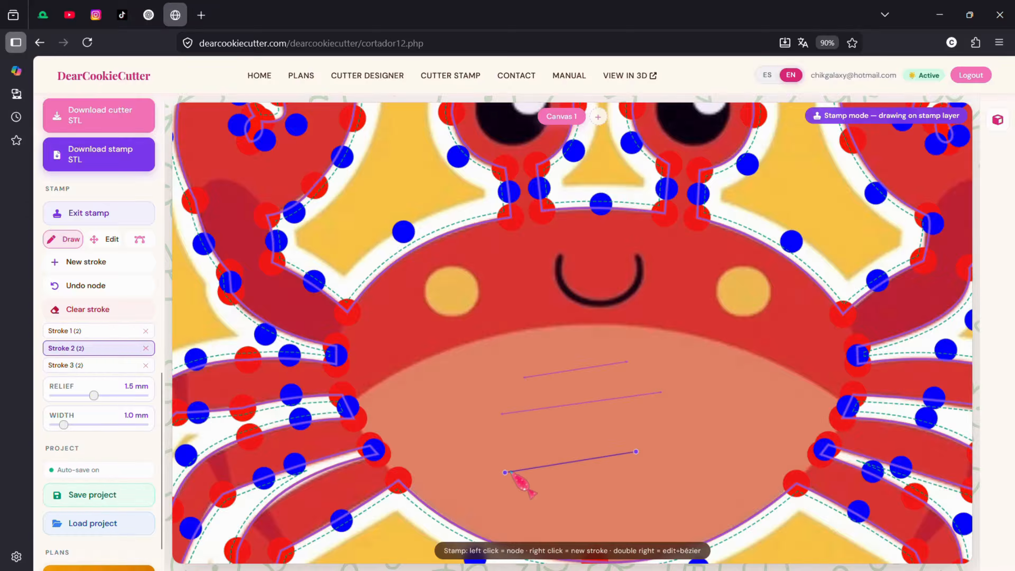
click(108, 372)
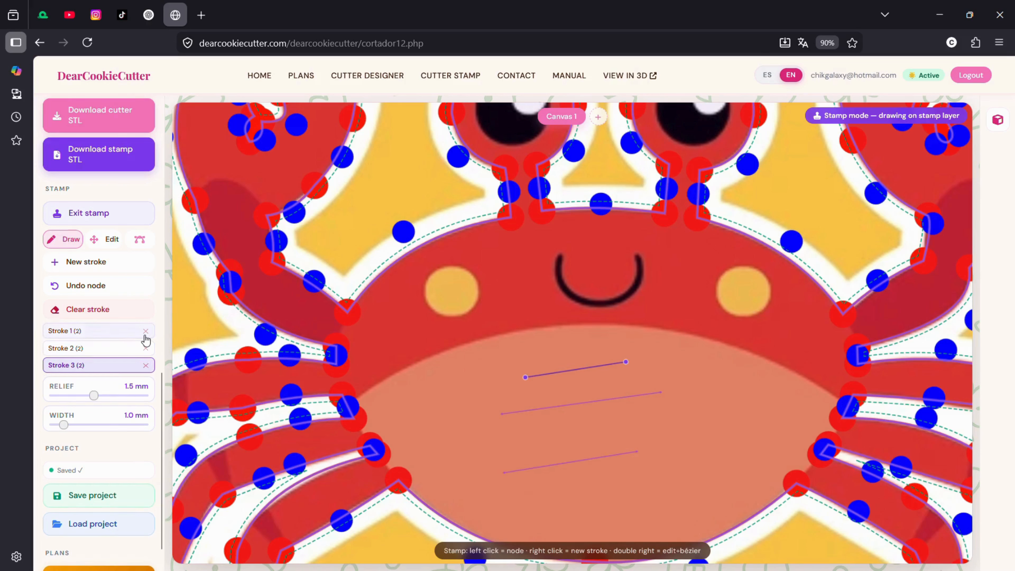
Step: Clear the test lines from strokes 3, 2 and 1 and delete the two surplus empty strokes
click(82, 311)
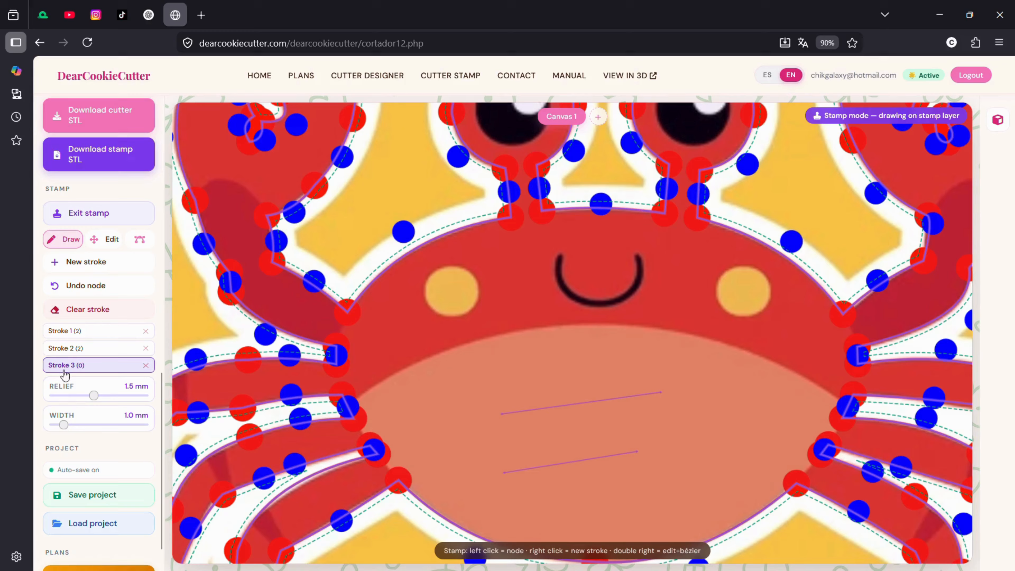
click(115, 356)
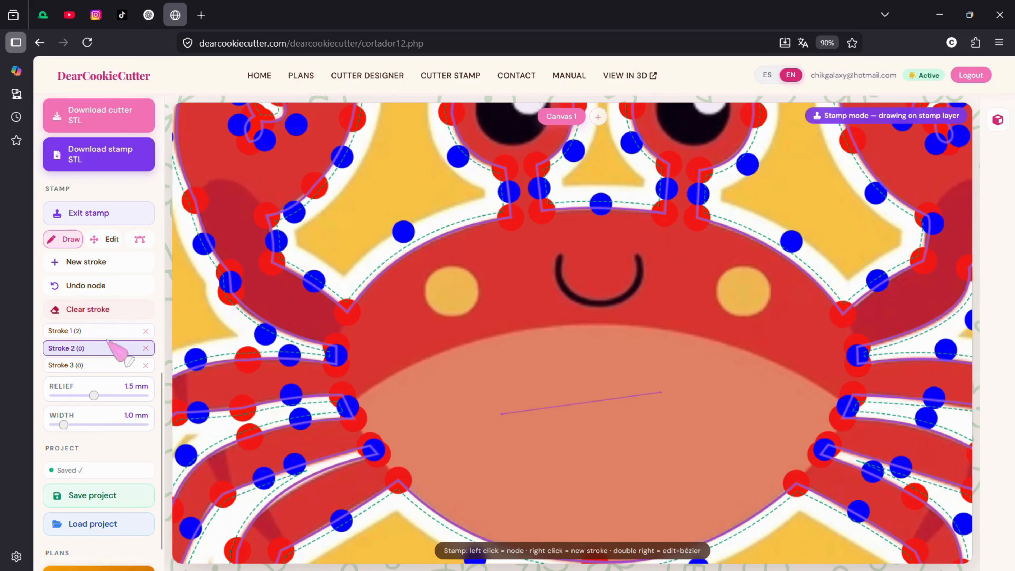
click(107, 330)
click(99, 312)
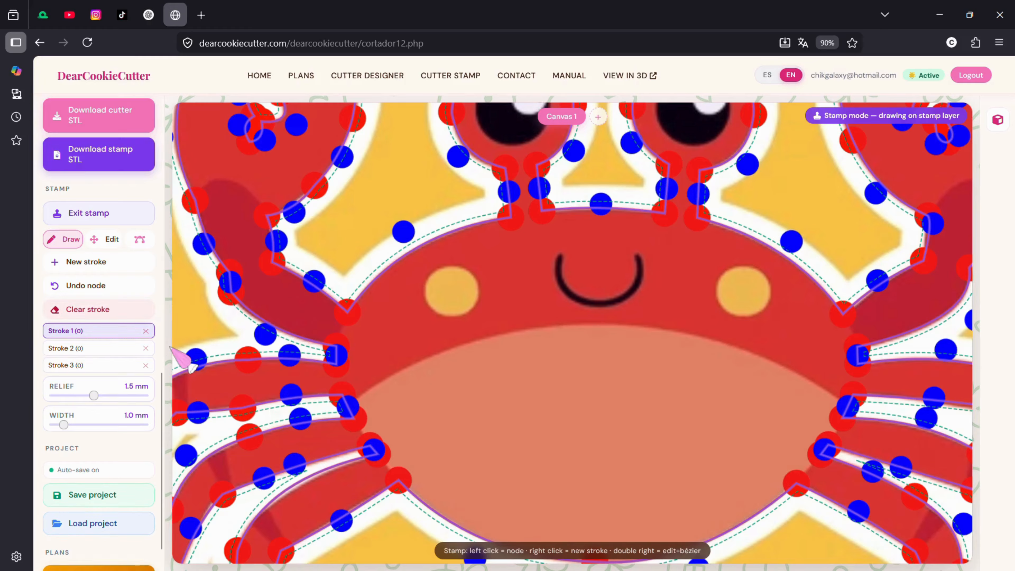
click(150, 335)
click(150, 335)
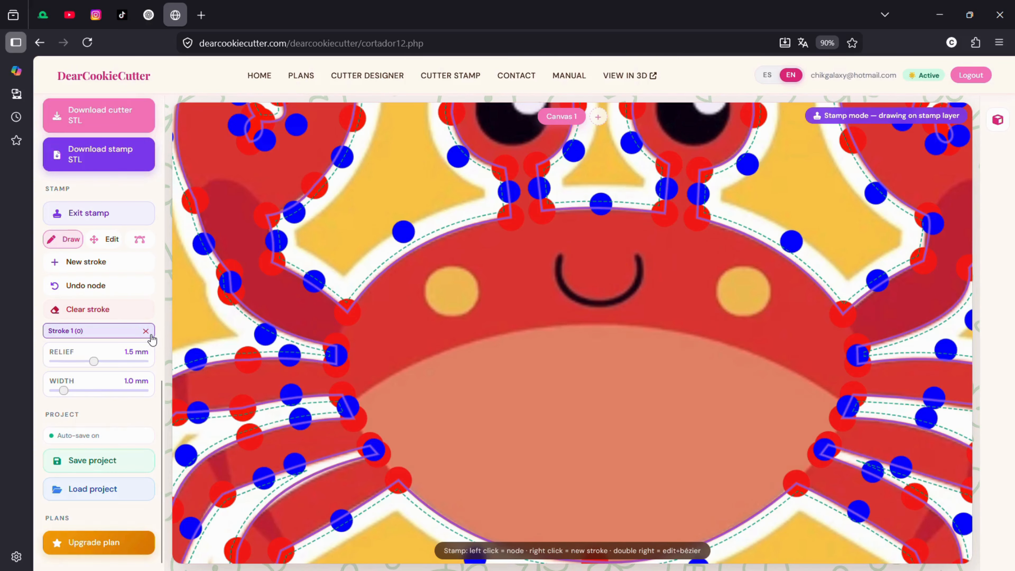
Step: Retrace the smile as a three-node stamp stroke and bend both segments along its curve with Bézier editing
scroll(509, 464, down, 5)
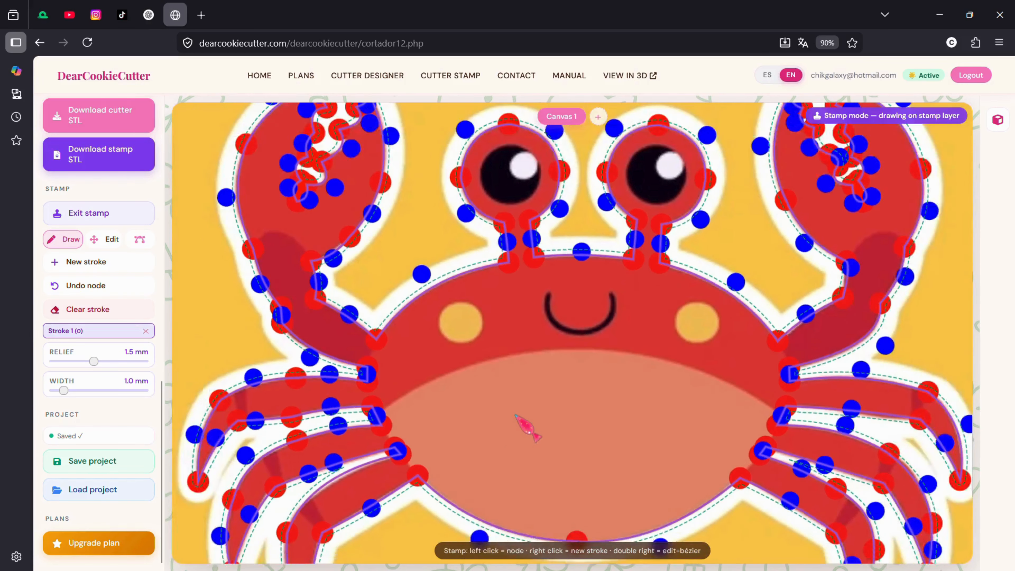
scroll(535, 381, up, 8)
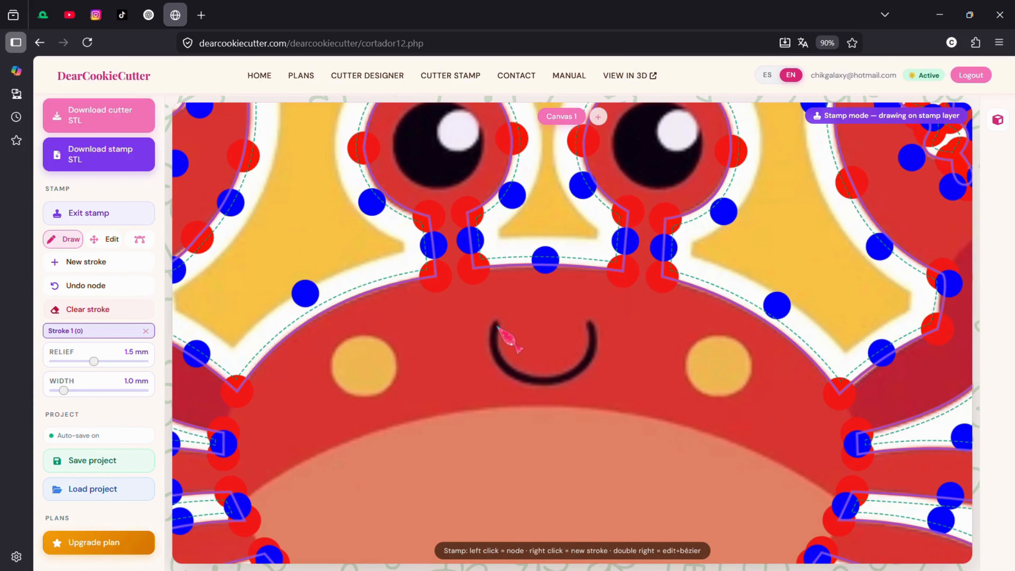
click(590, 324)
right_click(445, 363)
right_click(445, 363)
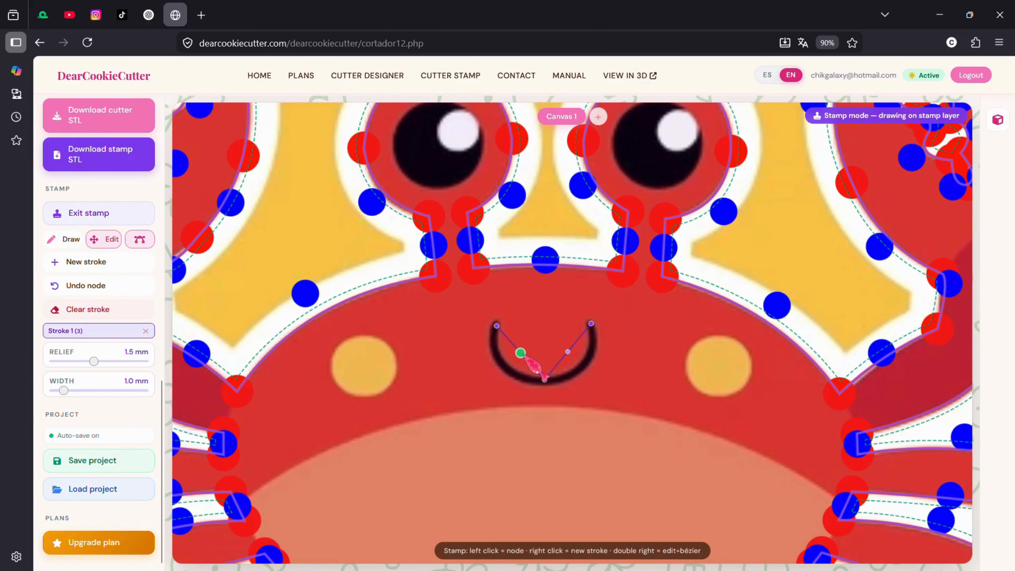
drag(522, 355, 487, 372)
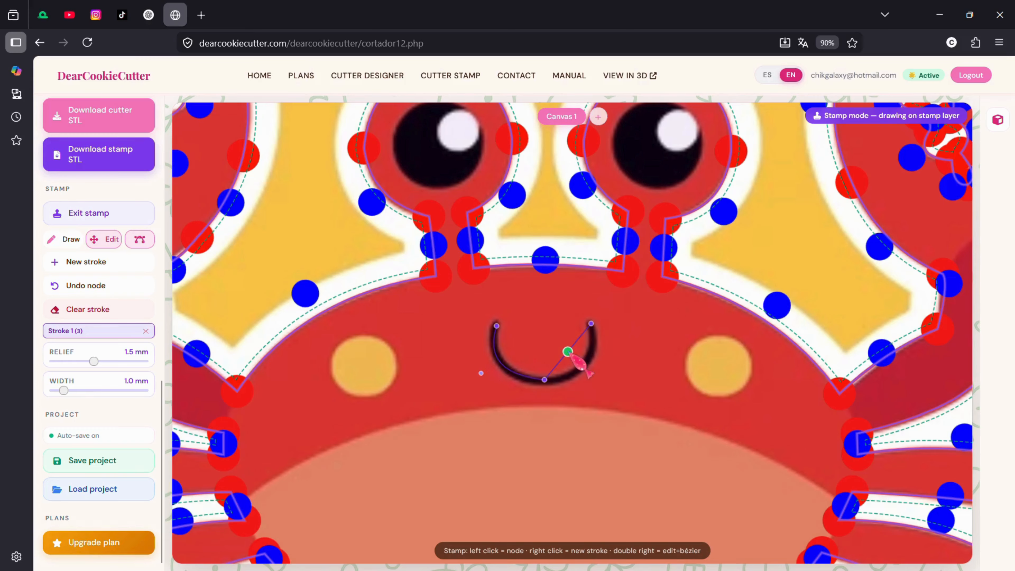
drag(567, 351, 599, 379)
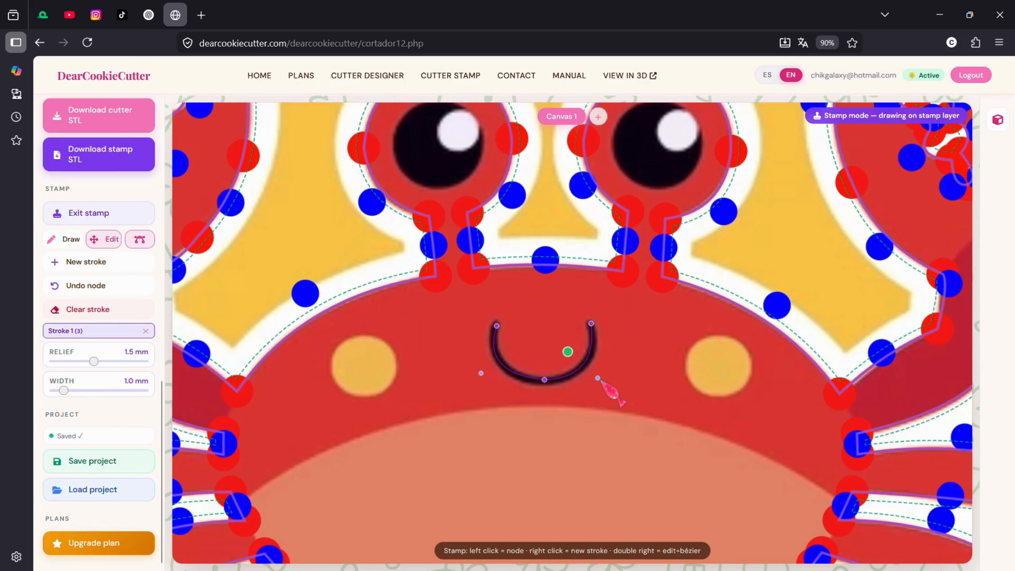
Step: Start a new stamp stroke and trace the crab's left cheek spot as a closed four-sided outline through its extreme points
right_click(433, 429)
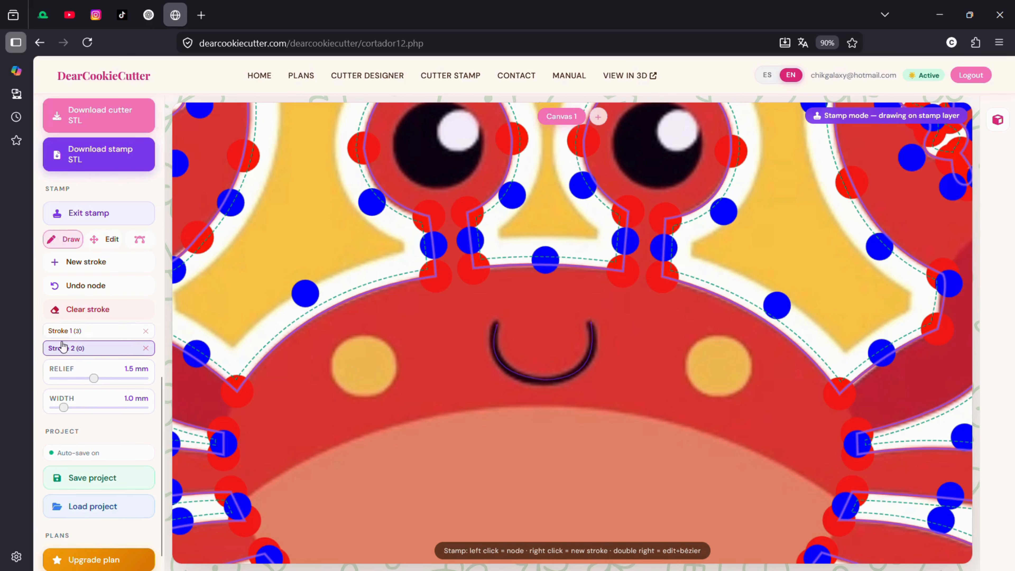
mouse_move(323, 318)
mouse_down()
mouse_move(486, 400)
mouse_move(511, 355)
mouse_up()
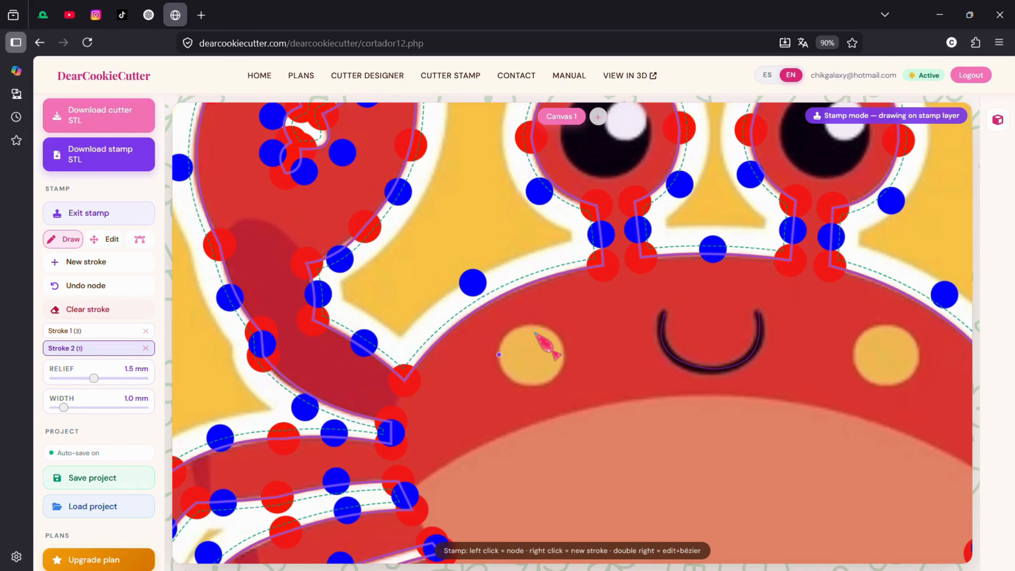
click(532, 325)
click(562, 353)
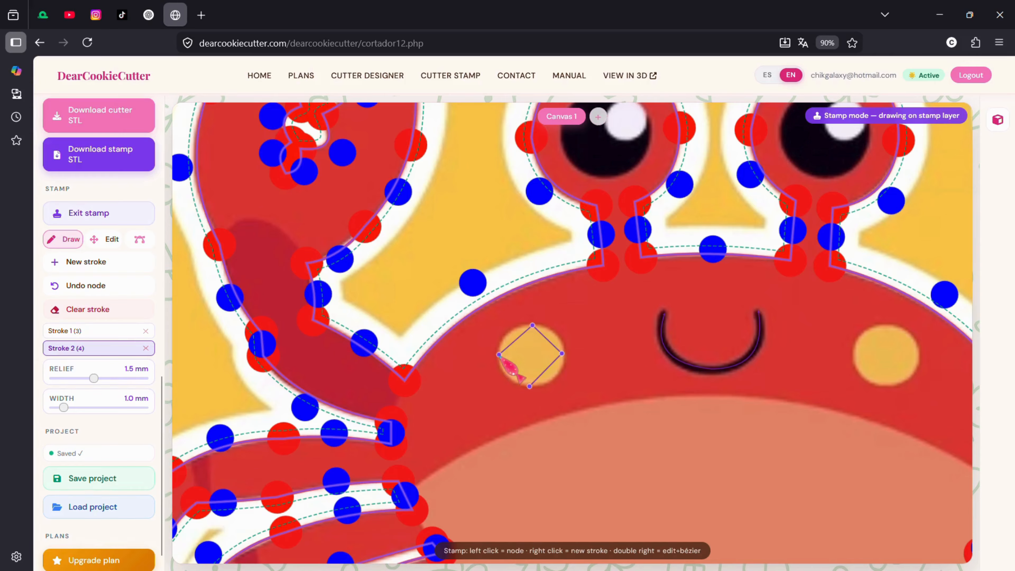
click(499, 354)
Step: Switch to Bézier editing, bend the cheek outline's four segments into a circle and start the next empty stroke
right_click(461, 426)
right_click(461, 426)
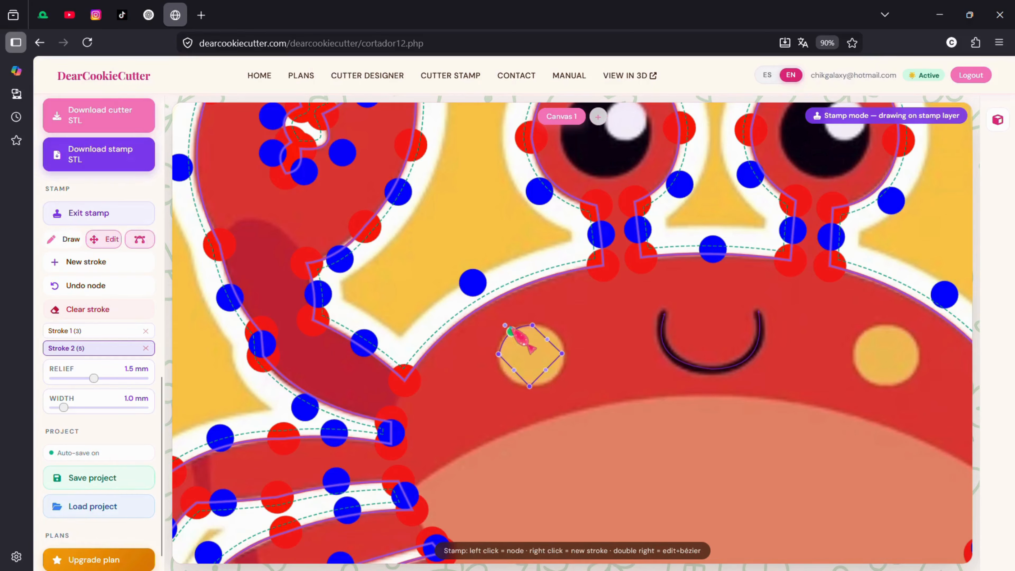
drag(510, 331, 569, 324)
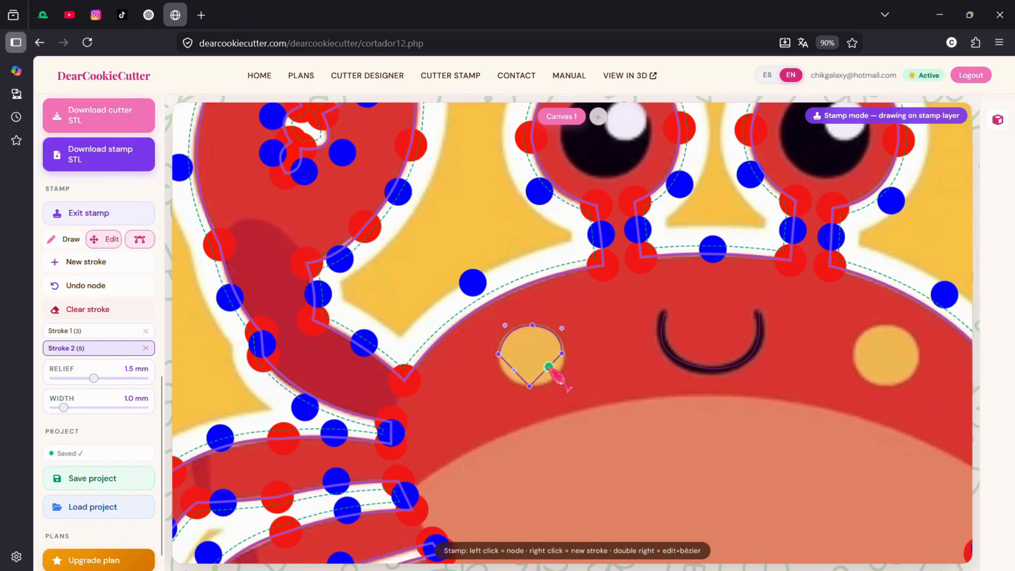
mouse_move(551, 375)
mouse_down()
mouse_move(560, 385)
mouse_move(501, 381)
mouse_up()
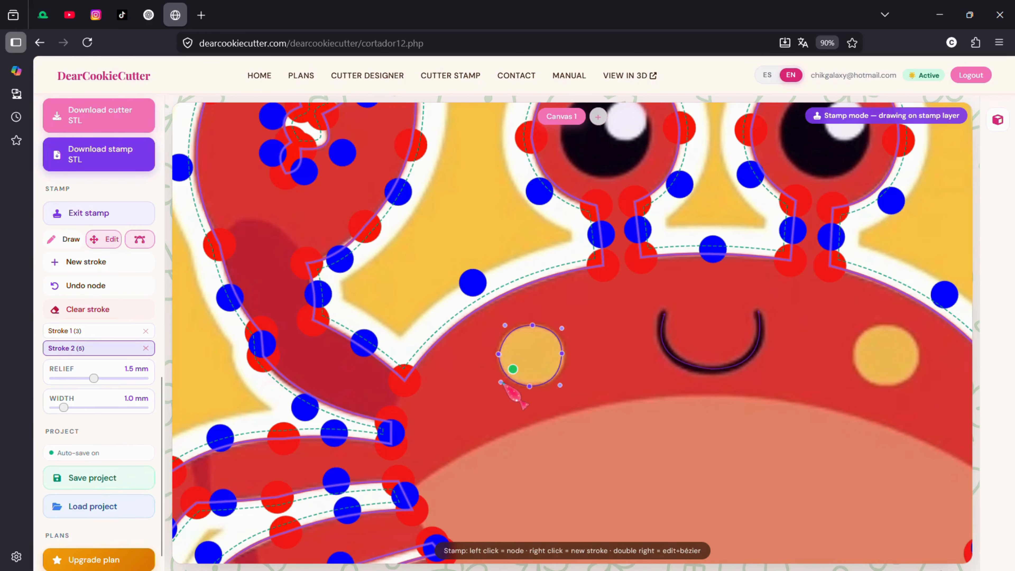
right_click(704, 451)
Step: Open the 3D preview, examine the raised cheek ring on the stamp up close and close the preview
scroll(704, 450, down, 1)
drag(868, 407, 737, 422)
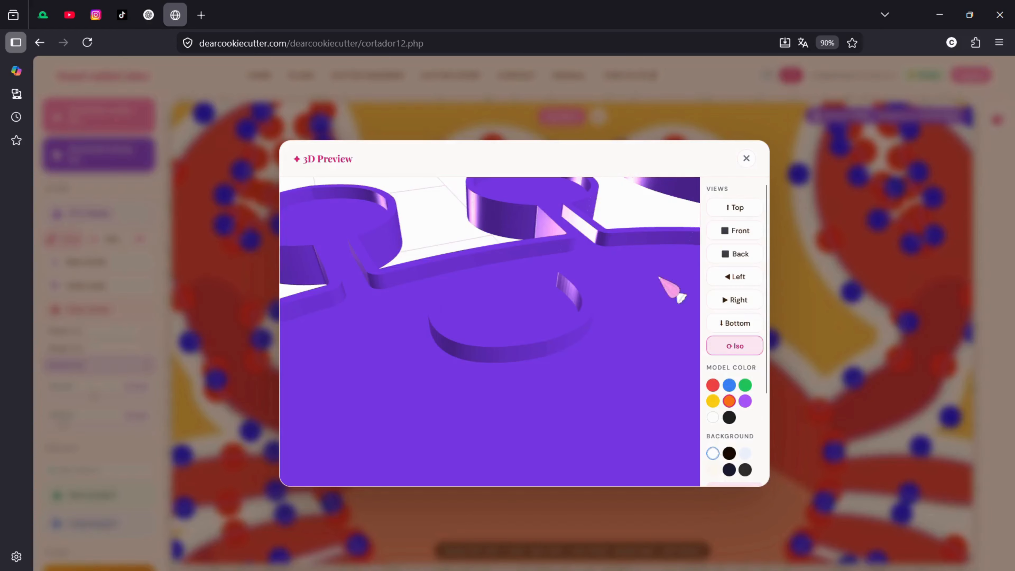
scroll(448, 382, down, 5)
scroll(451, 419, up, 10)
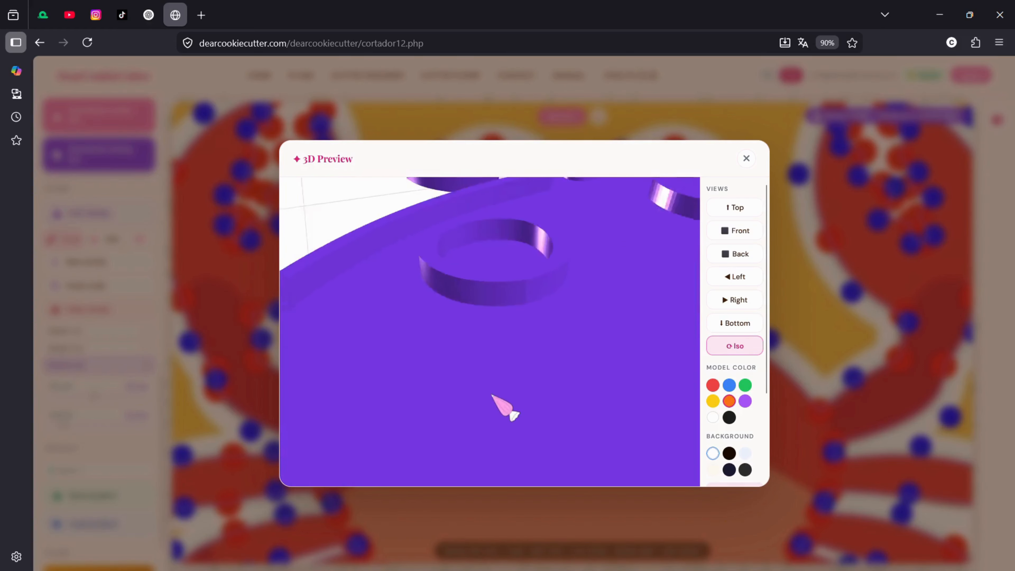
click(746, 159)
Step: Load the saved crab project, replacing the current one
scroll(390, 418, down, 3)
drag(439, 418, 488, 308)
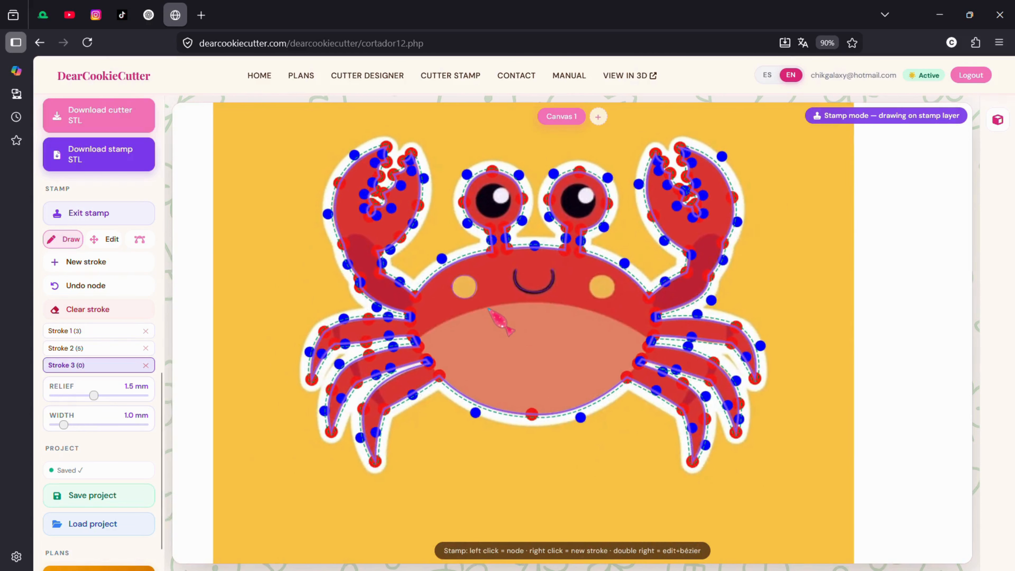
scroll(488, 308, down, 1)
scroll(88, 418, down, 1)
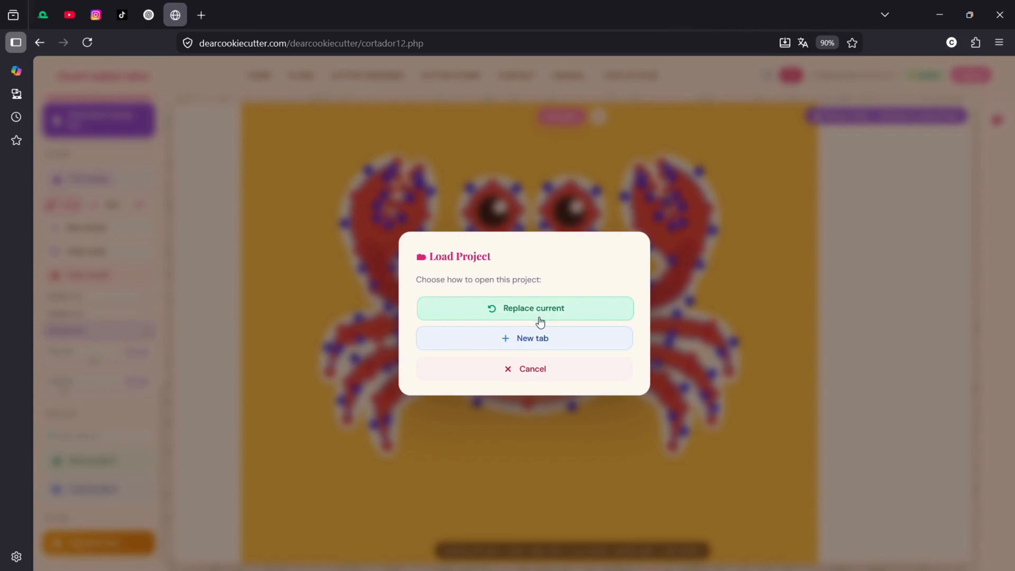
click(539, 322)
scroll(567, 339, up, 5)
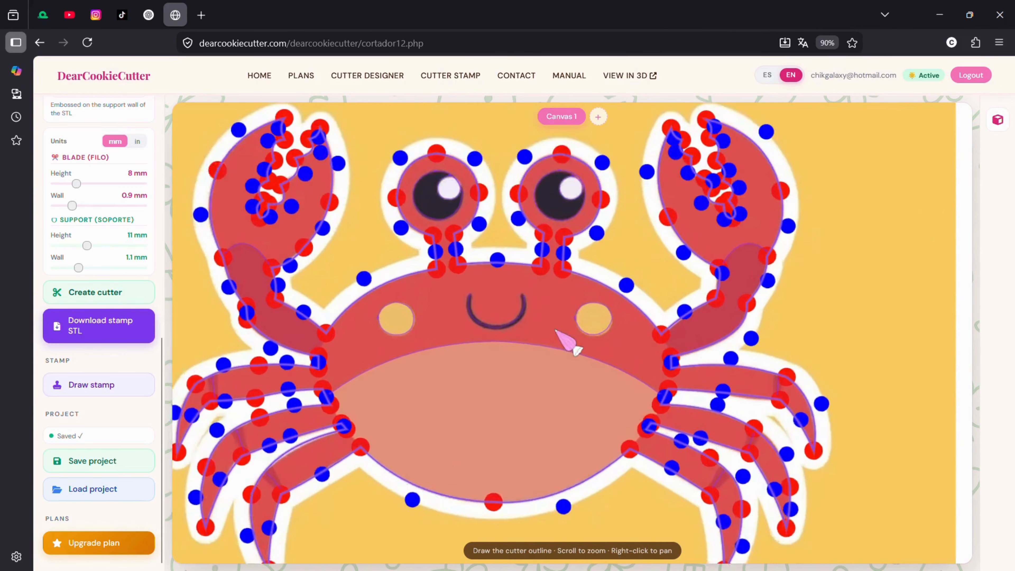
Step: Inspect the reloaded crab outline and face details on the canvas, examine the stamp in the 3D preview and close the preview
scroll(575, 367, up, 3)
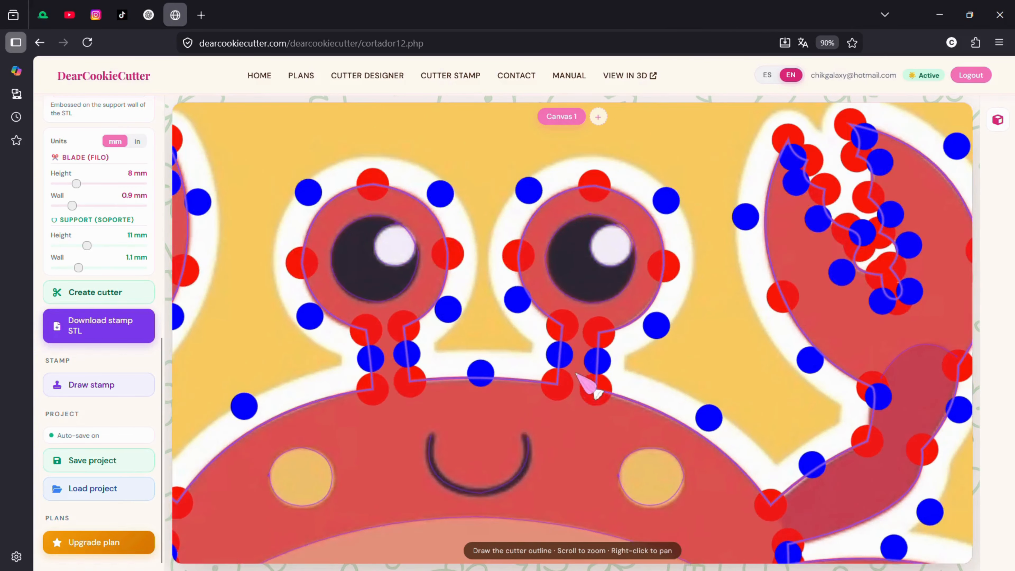
drag(702, 463, 865, 390)
drag(669, 365, 775, 326)
drag(637, 351, 539, 220)
scroll(890, 197, down, 2)
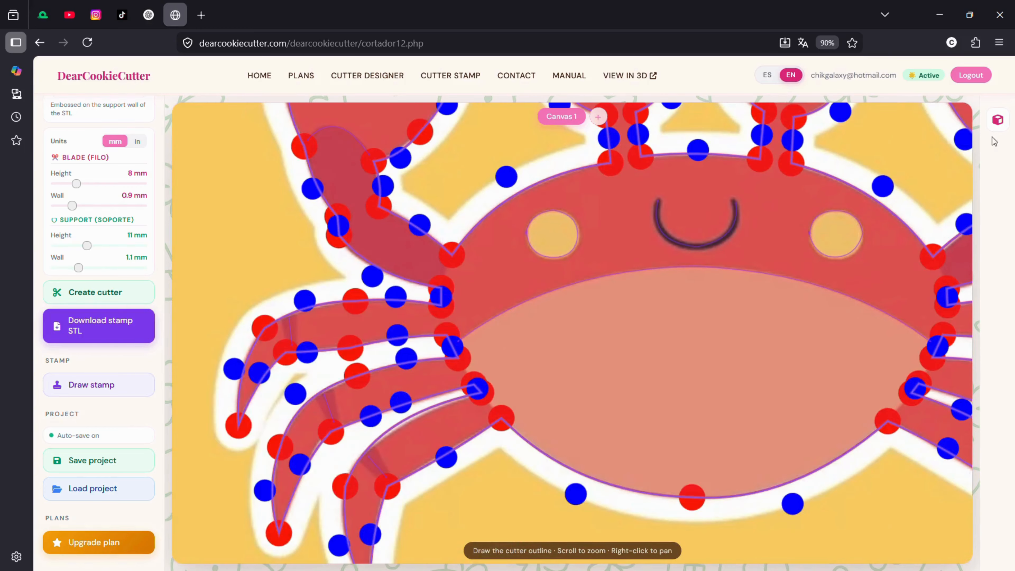
click(999, 121)
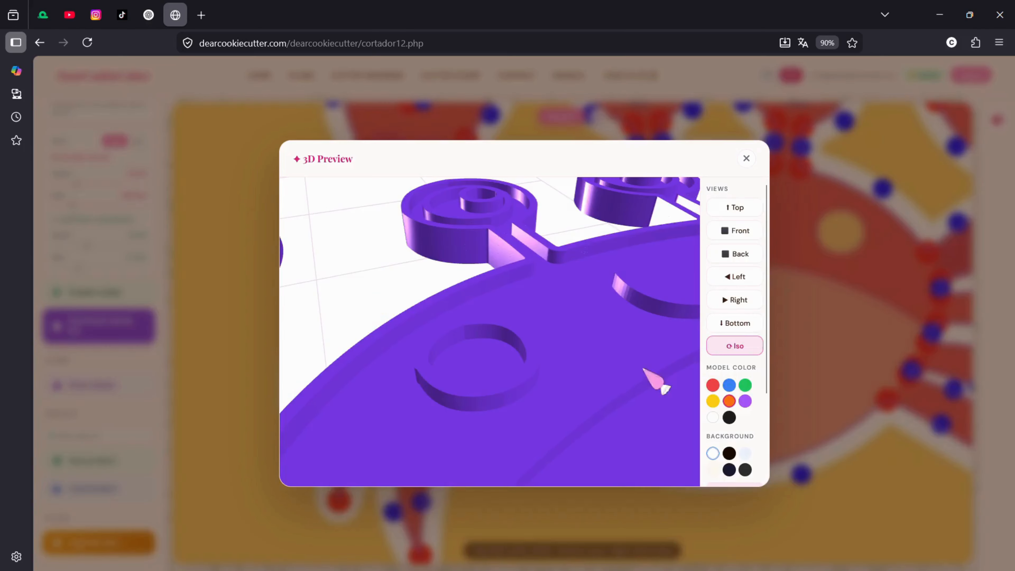
scroll(604, 370, down, 8)
drag(605, 373, 690, 206)
click(746, 158)
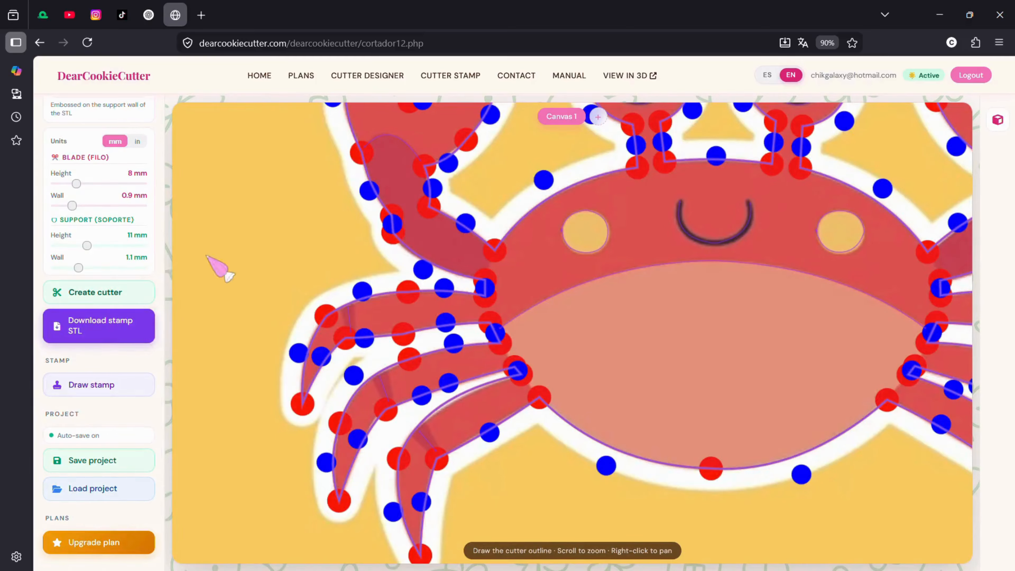
Step: Create the cutter from the crab outline and review the whole drawing together with the STL export options
click(99, 292)
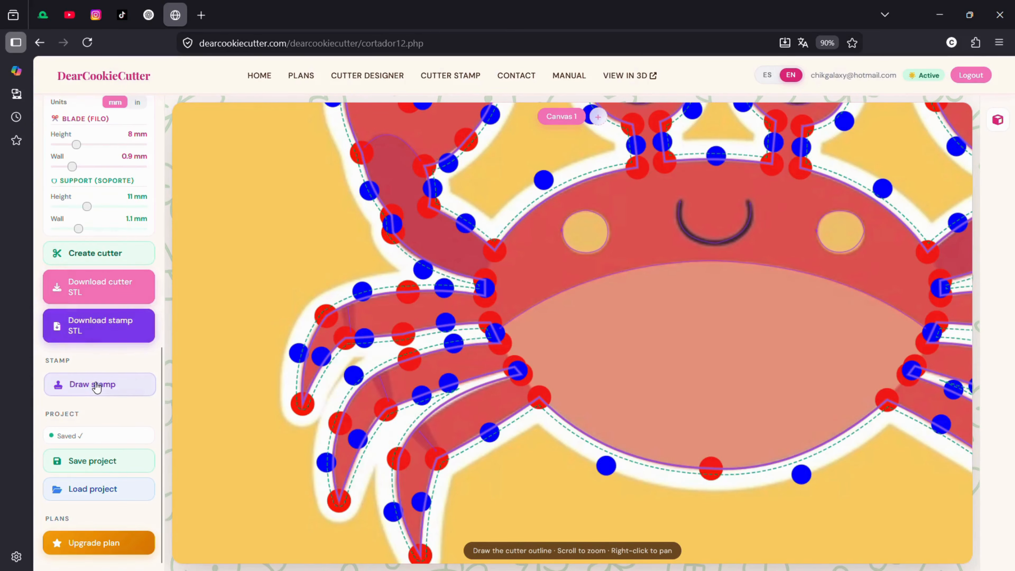
scroll(100, 389, up, 2)
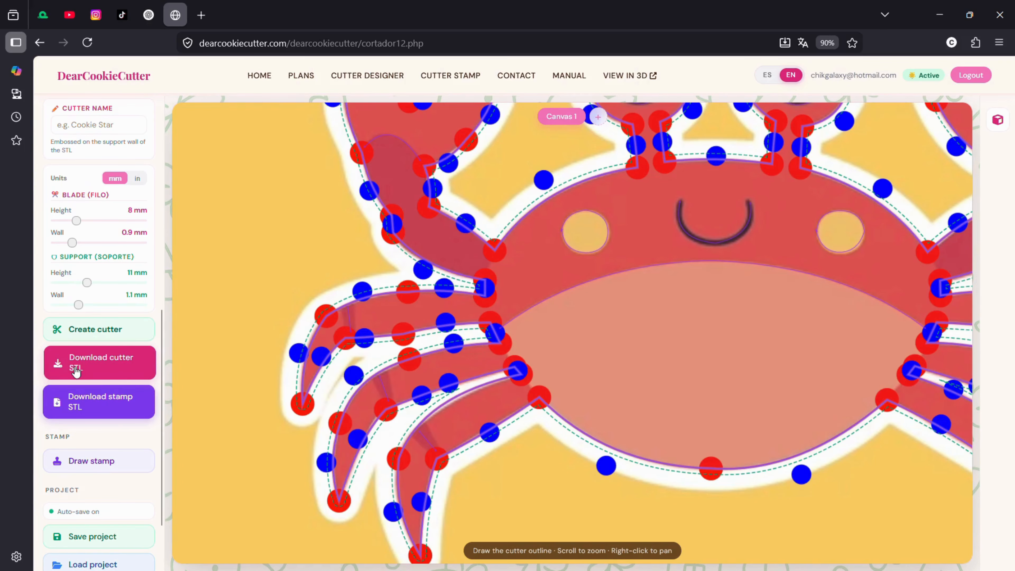
scroll(655, 292, down, 5)
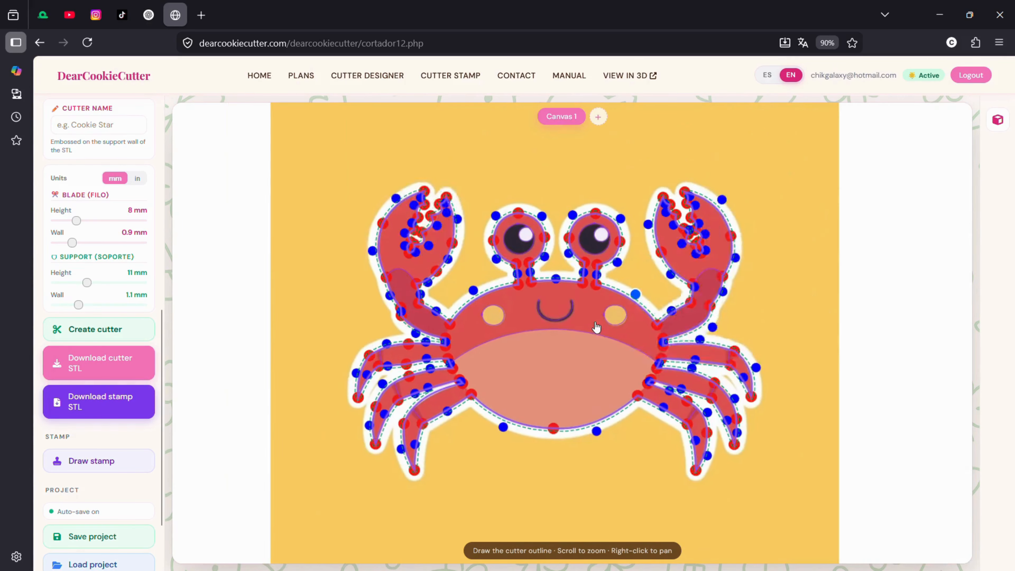
drag(638, 300, 596, 327)
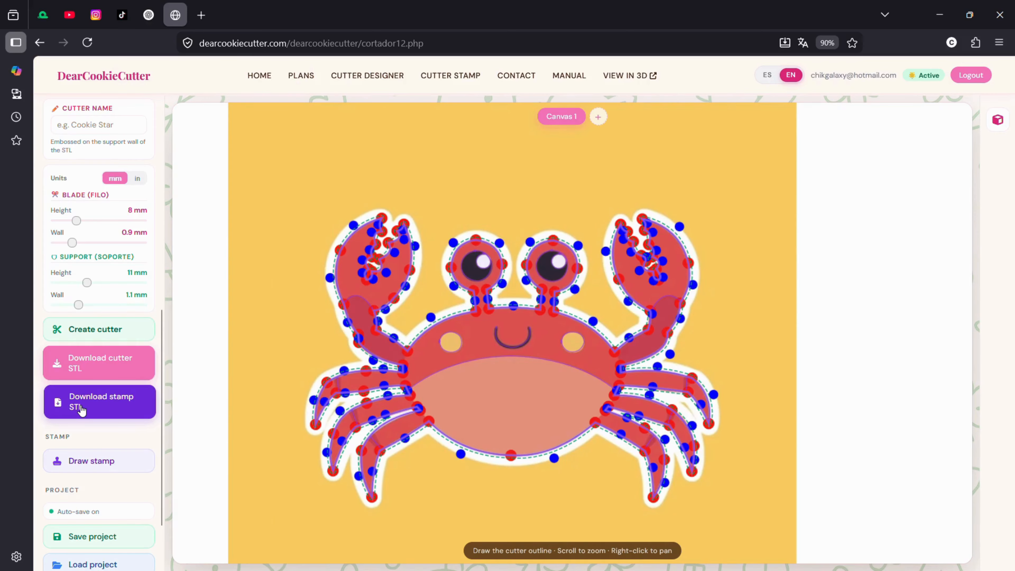
scroll(82, 409, up, 10)
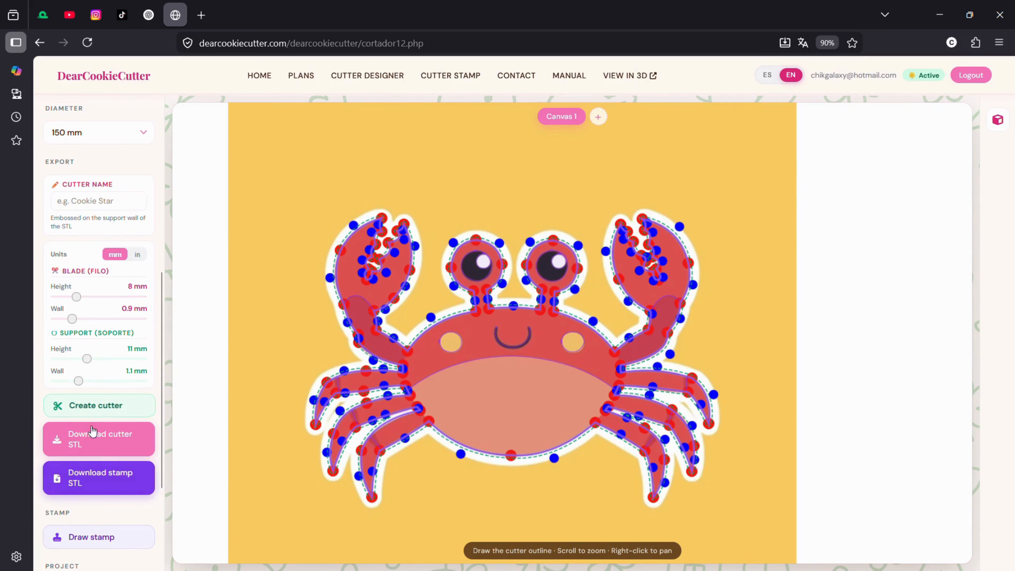
scroll(140, 423, up, 1)
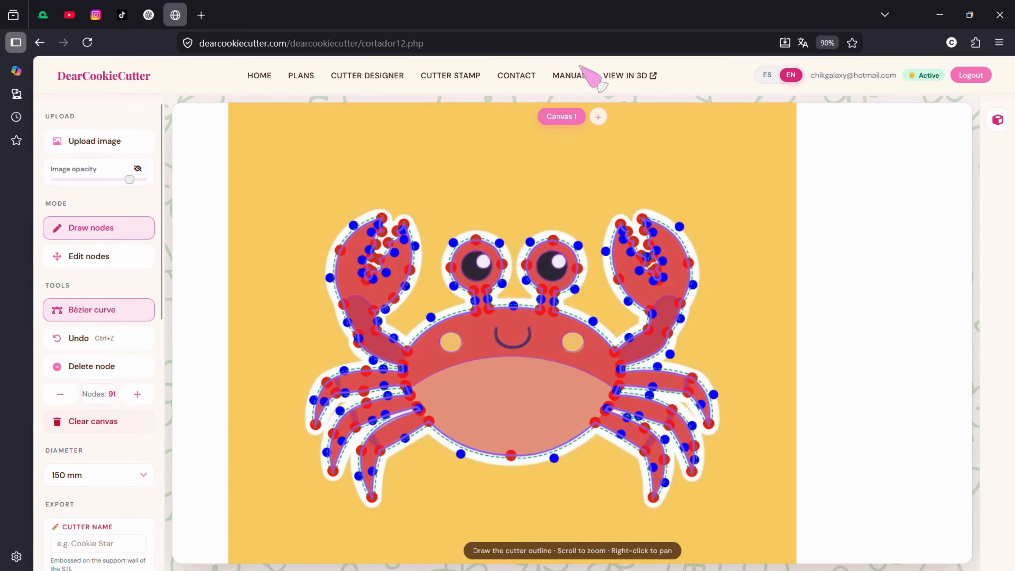
Step: Open the DearCookieCutter user manual, read through its introduction and login sections, and return to the cutter designer
click(579, 77)
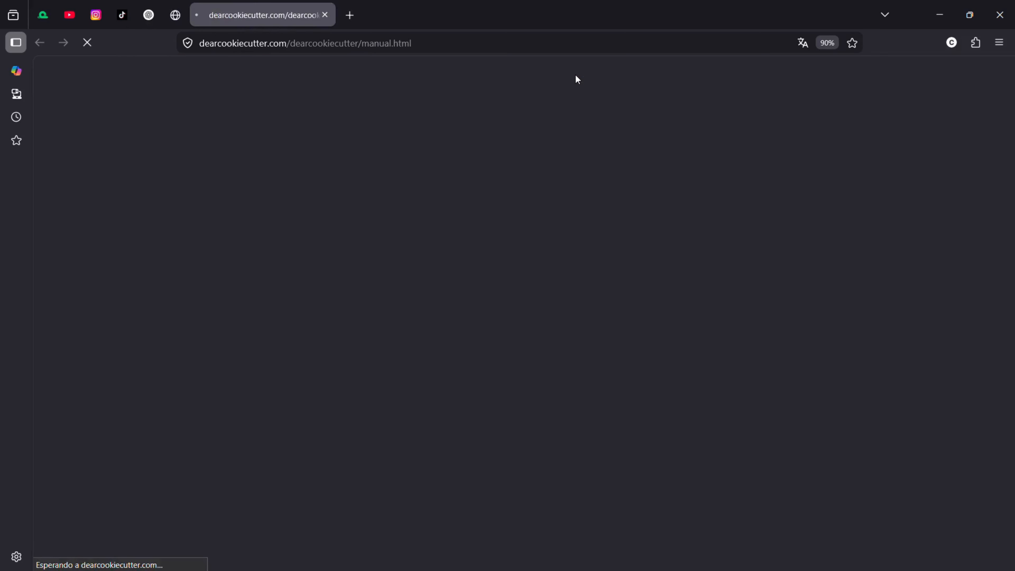
scroll(582, 311, down, 5)
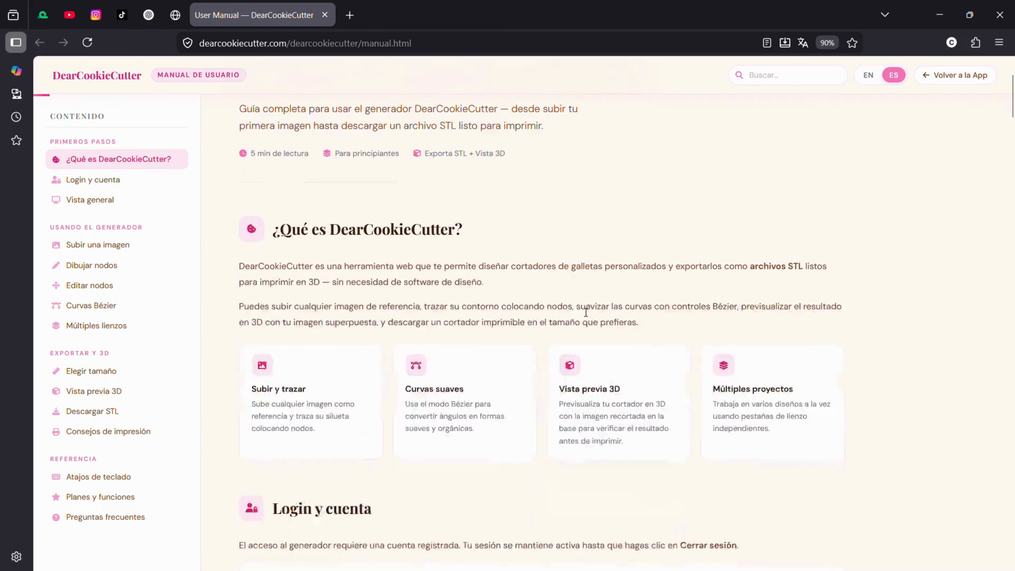
scroll(423, 373, down, 3)
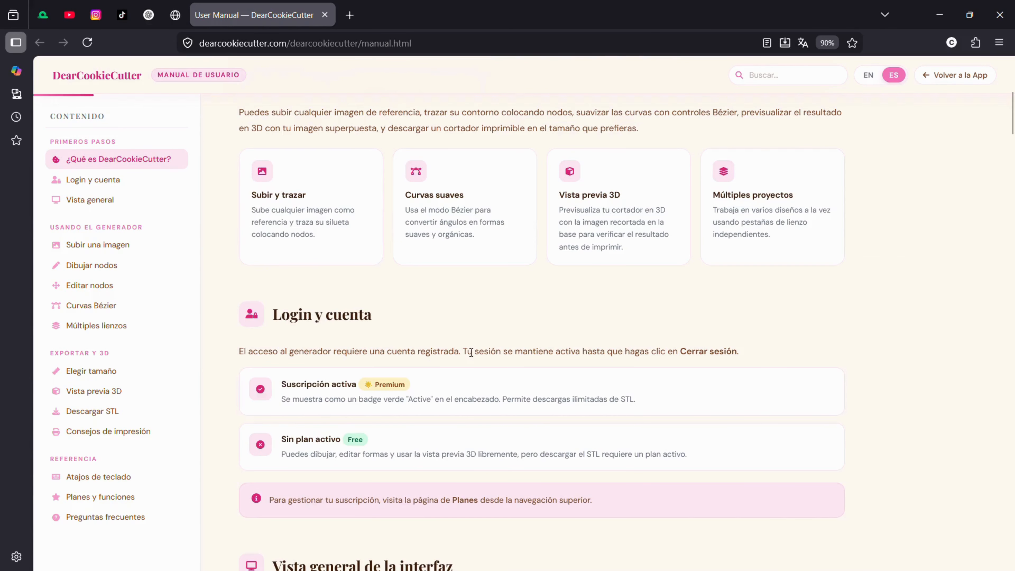
scroll(438, 399, up, 2)
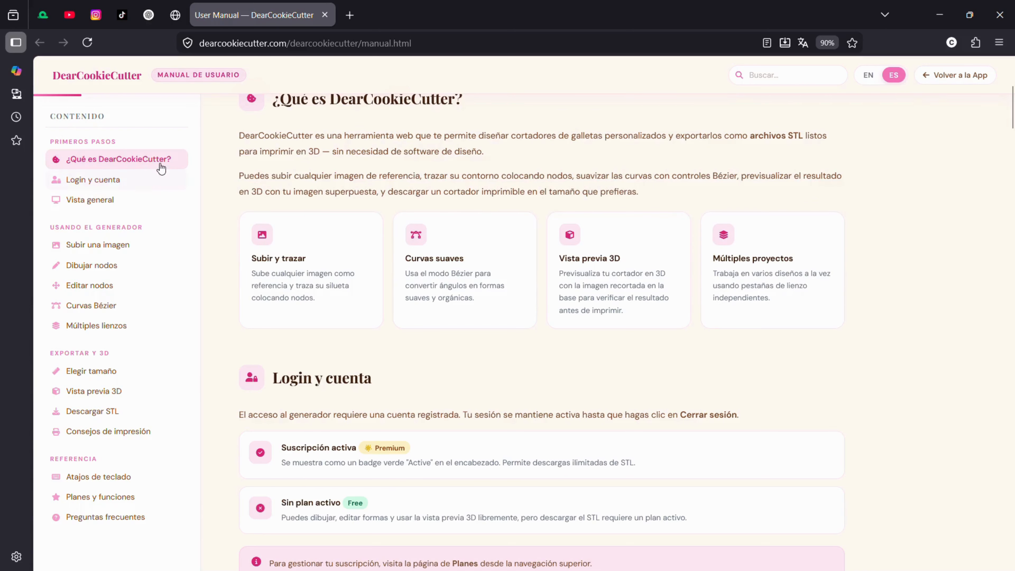
scroll(199, 177, up, 5)
click(175, 15)
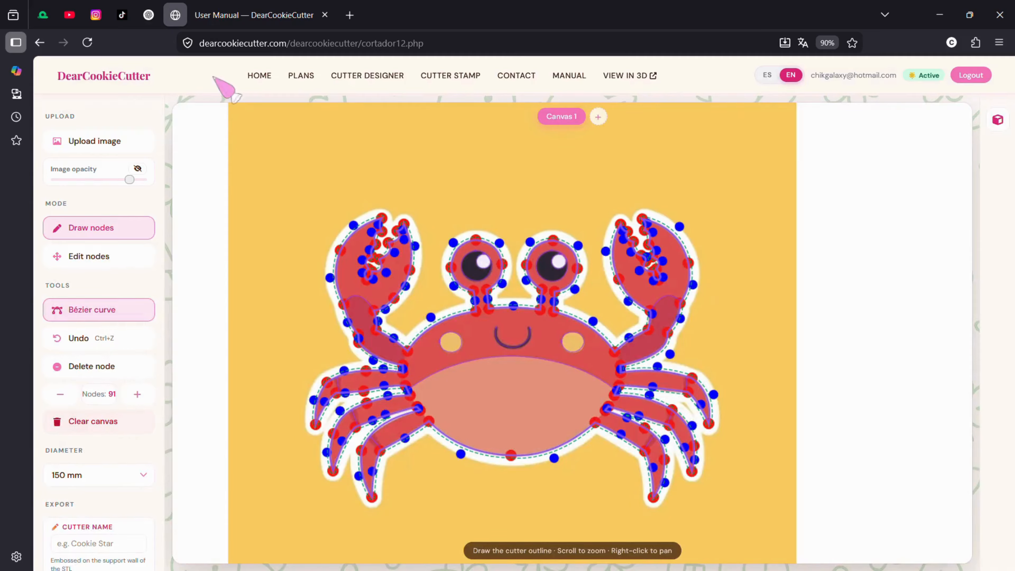